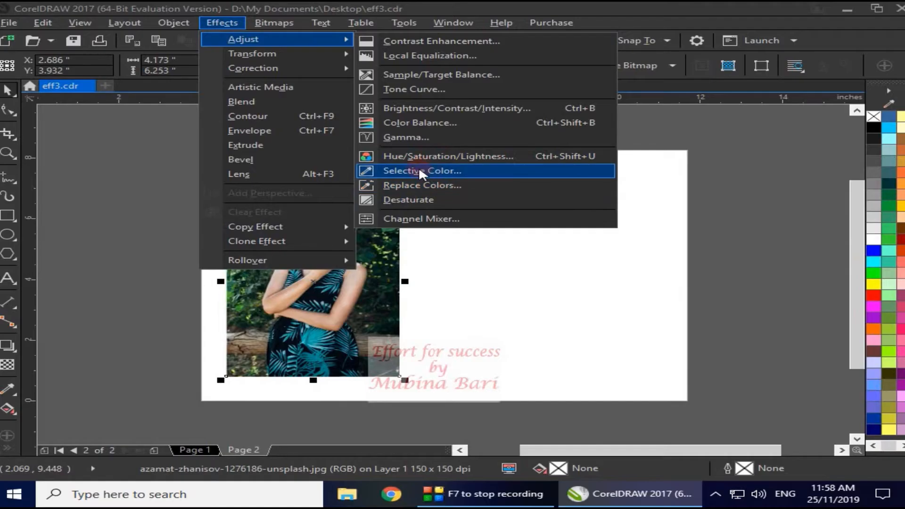
Try Selective Color with before-and-after previews on the photo's Shadows, setting Black to 77 and -2, and reset the adjustments.
left_click(419, 170)
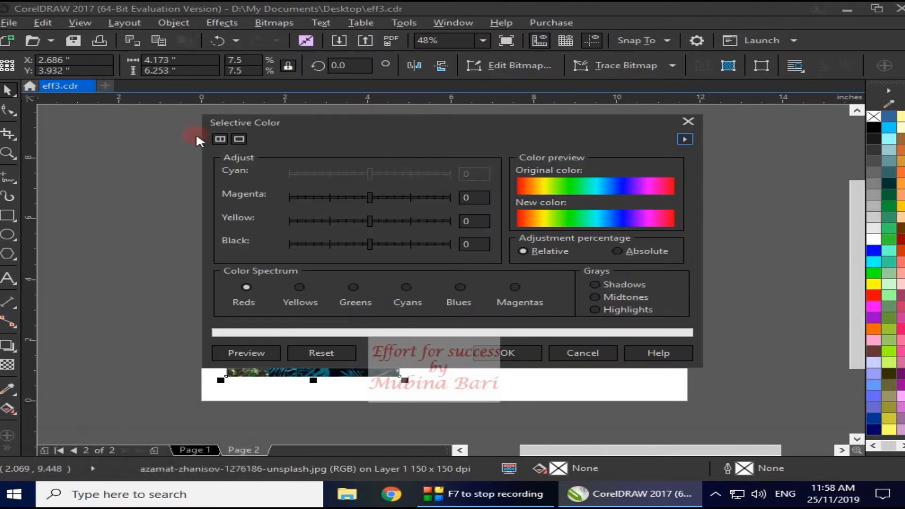
left_click(225, 137)
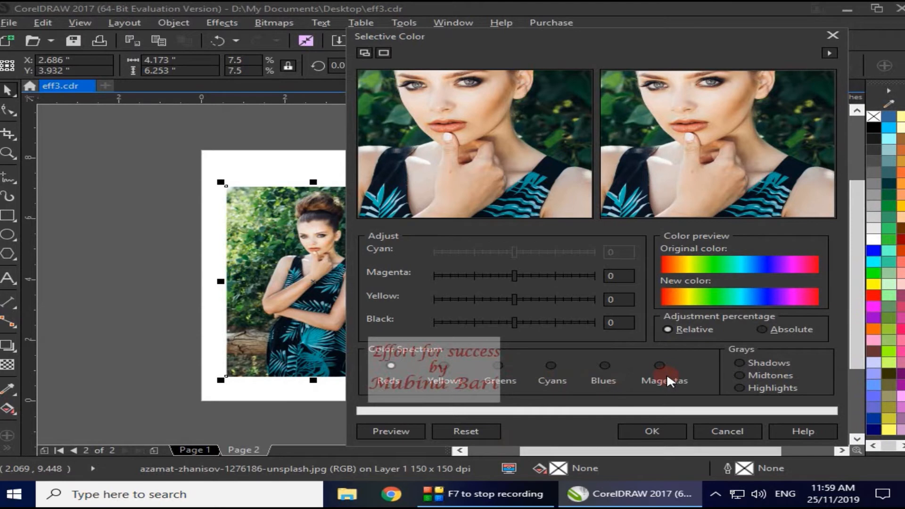
left_click(738, 363)
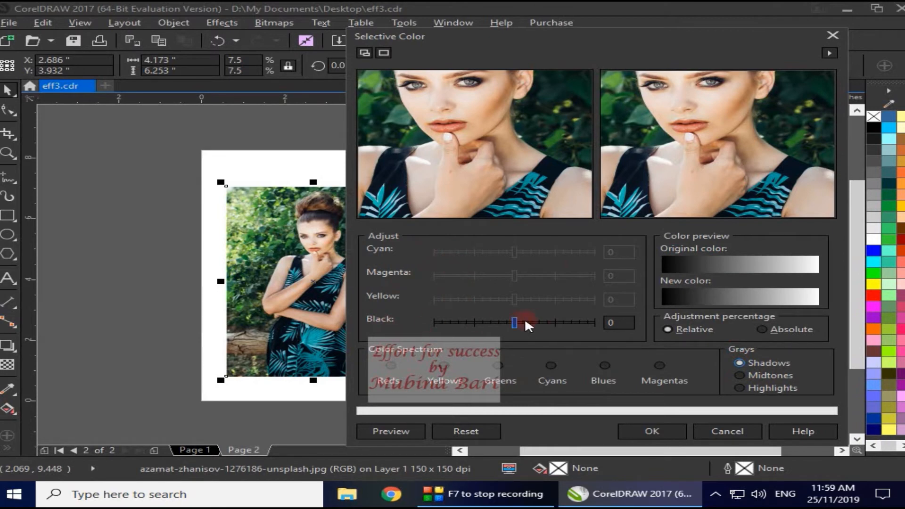
left_click_drag(514, 317, 575, 322)
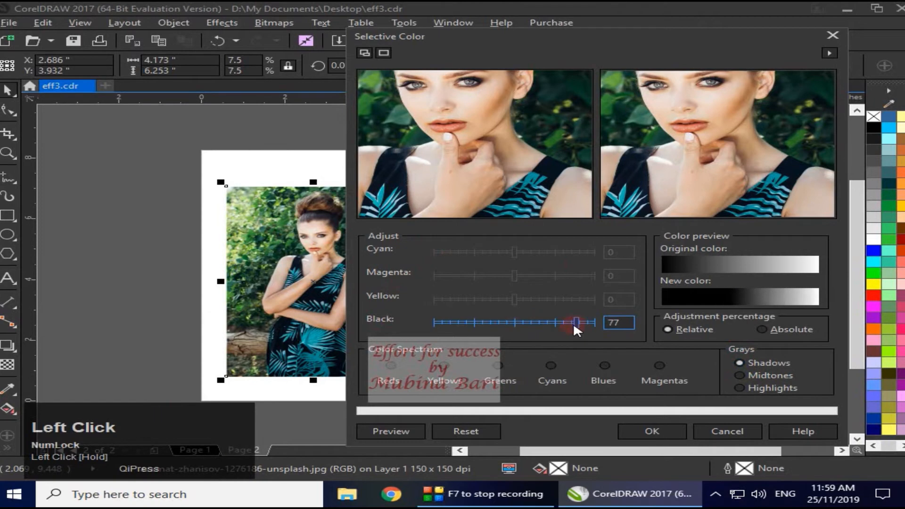
left_click_drag(576, 322, 513, 326)
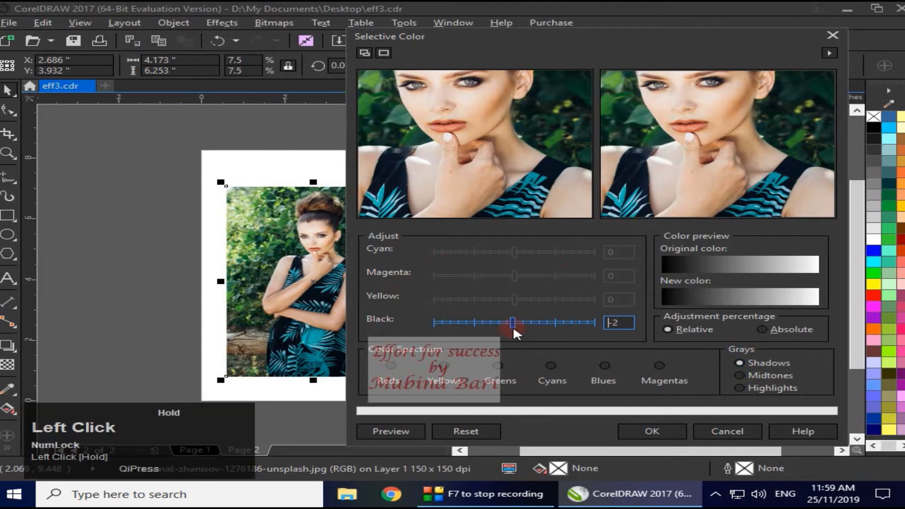
left_click(479, 427)
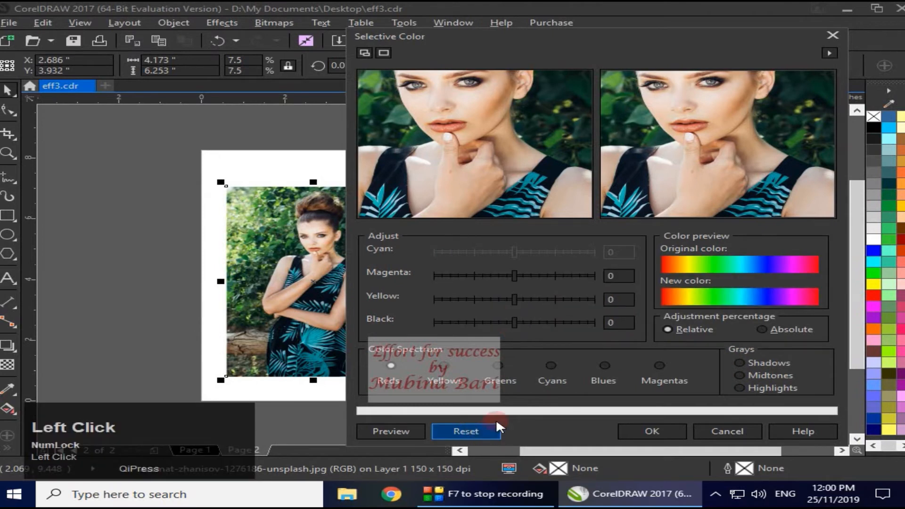
Try the Midtones grays with Black at -100 and 97, and return Black to 0.
left_click(740, 375)
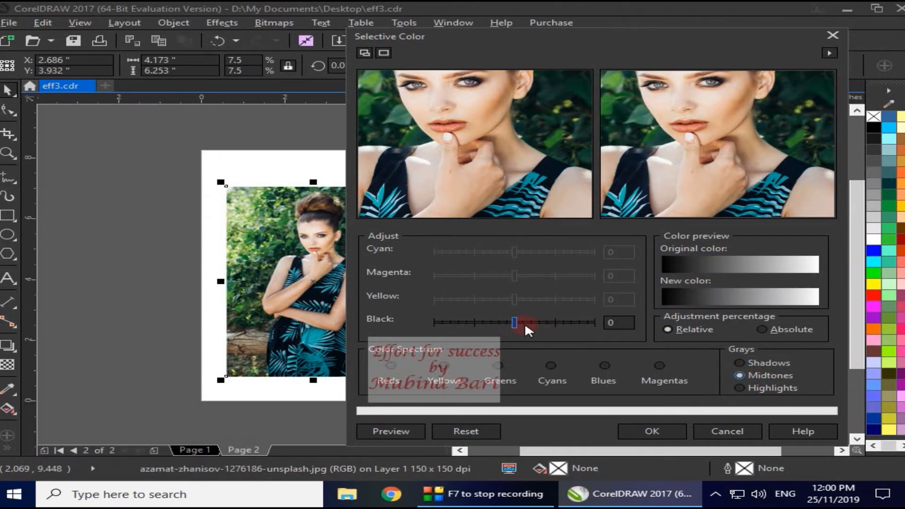
left_click_drag(450, 320, 433, 318)
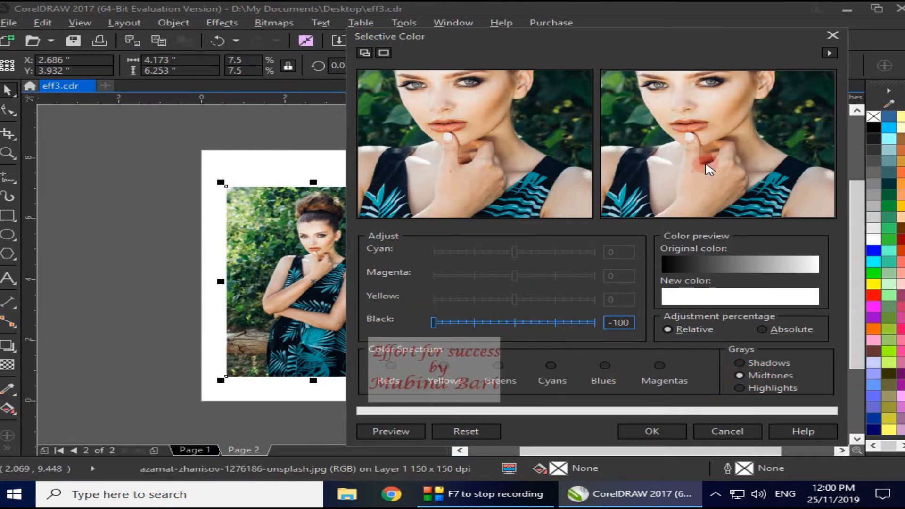
left_click(592, 321)
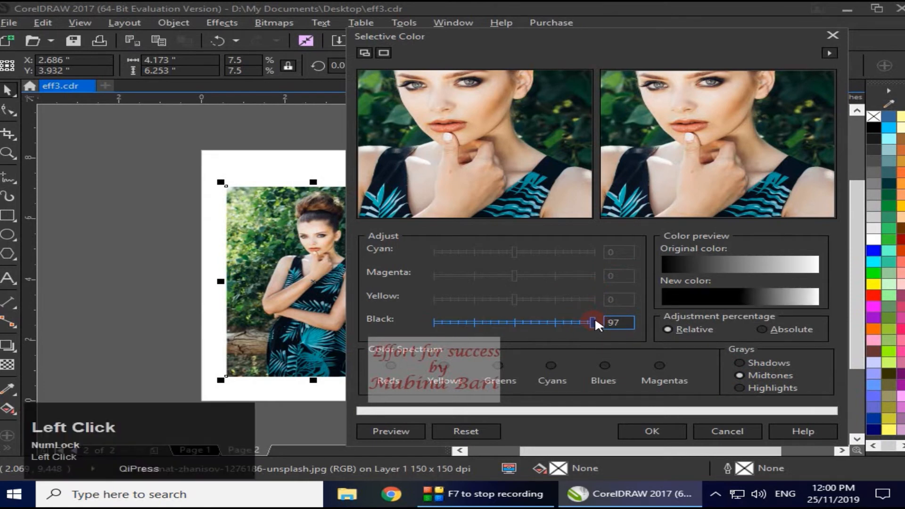
left_click_drag(595, 318, 515, 318)
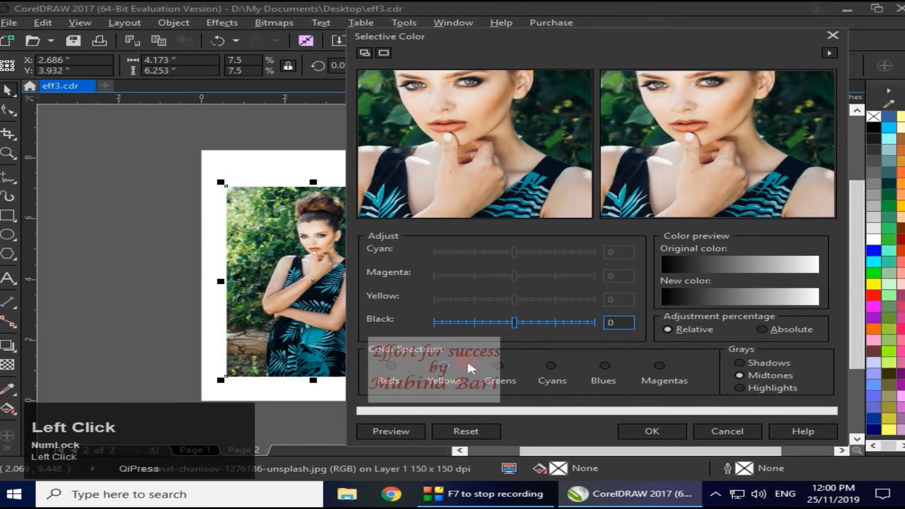
Try adjusting the Reds of the photo with Magenta at -74 and with Yellow at -74.
left_click(387, 366)
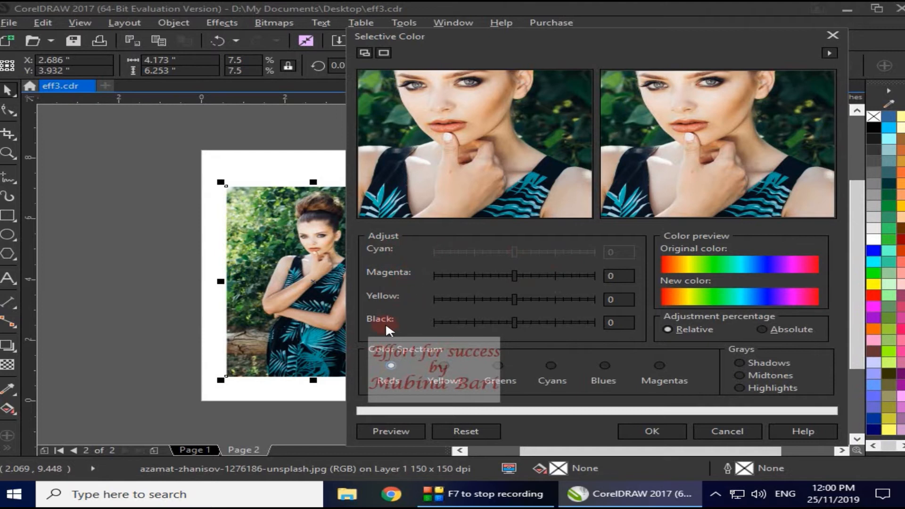
left_click_drag(514, 276, 454, 278)
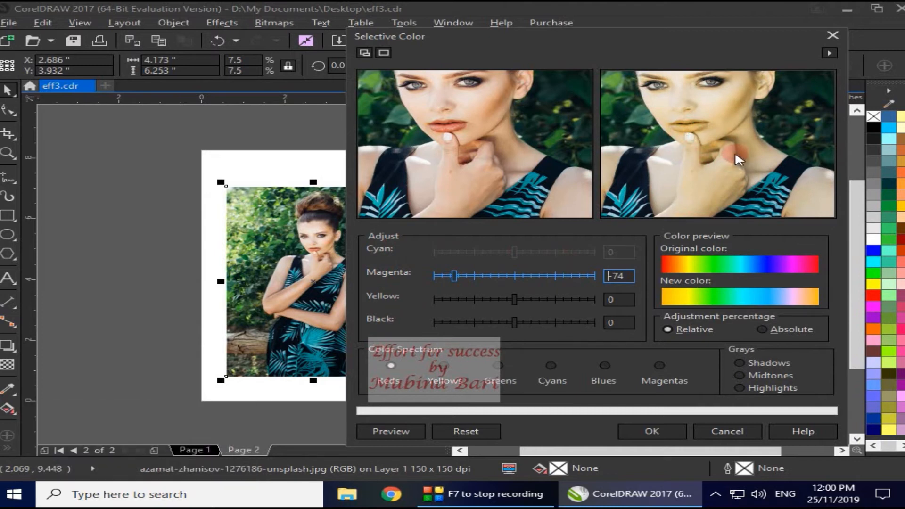
left_click_drag(452, 277, 584, 281)
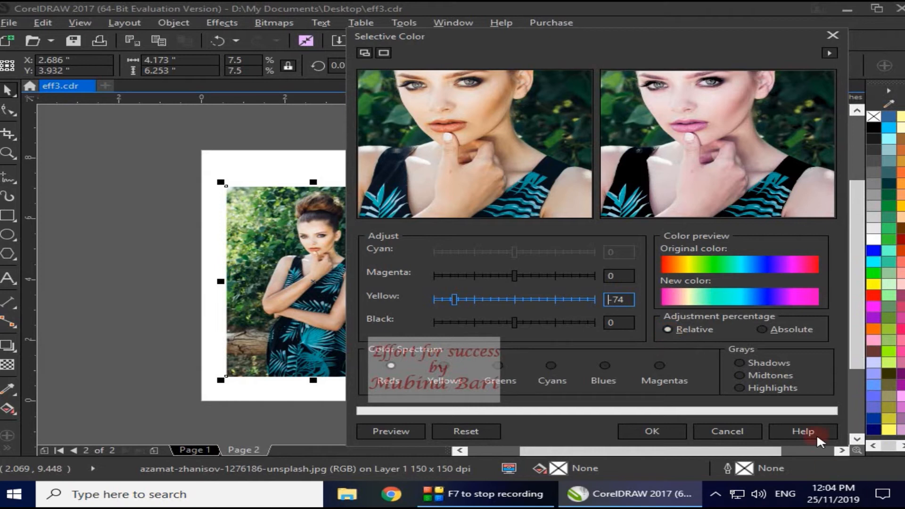
Compare Absolute and Relative adjustment percentages on the Reds with Magenta at 84, and cancel the Selective Color adjustment.
left_click(764, 323)
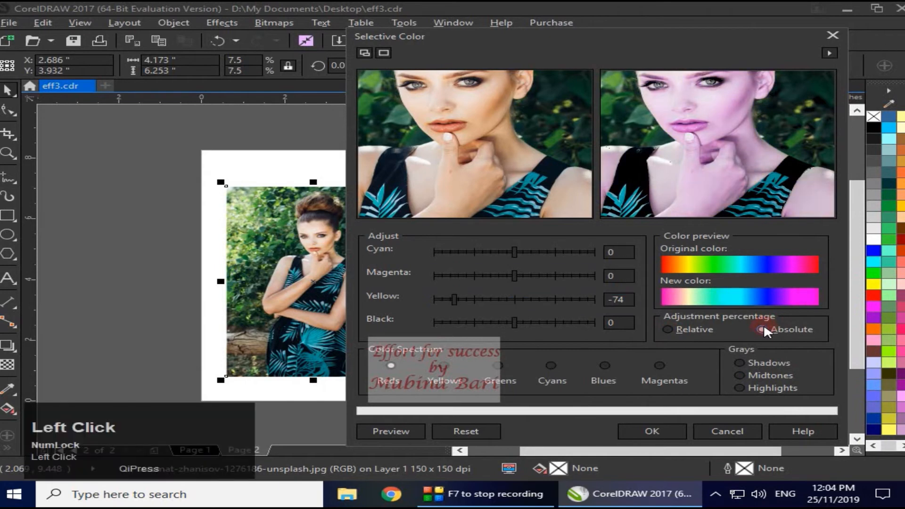
left_click_drag(514, 275, 584, 278)
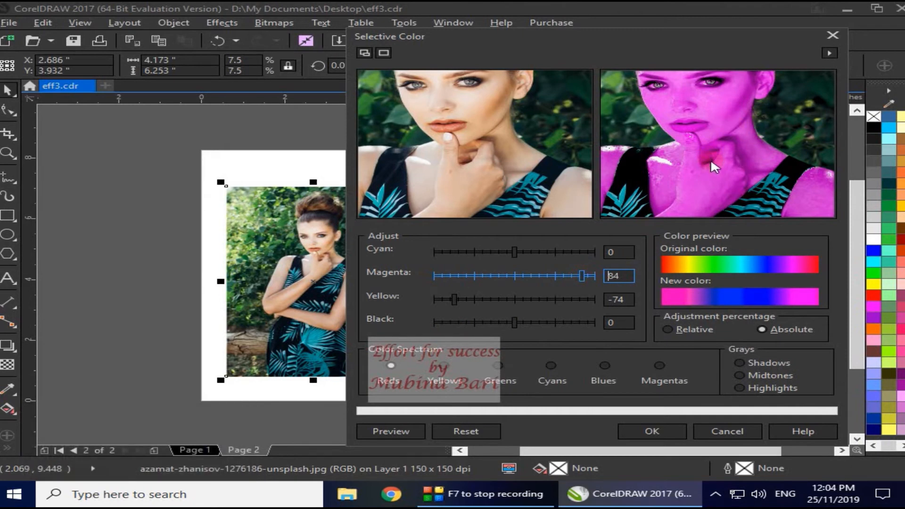
left_click(666, 328)
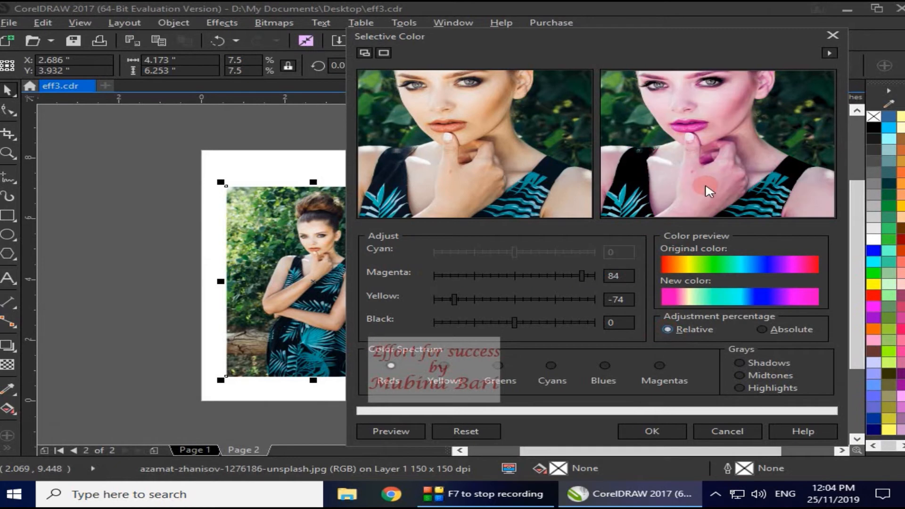
left_click(764, 328)
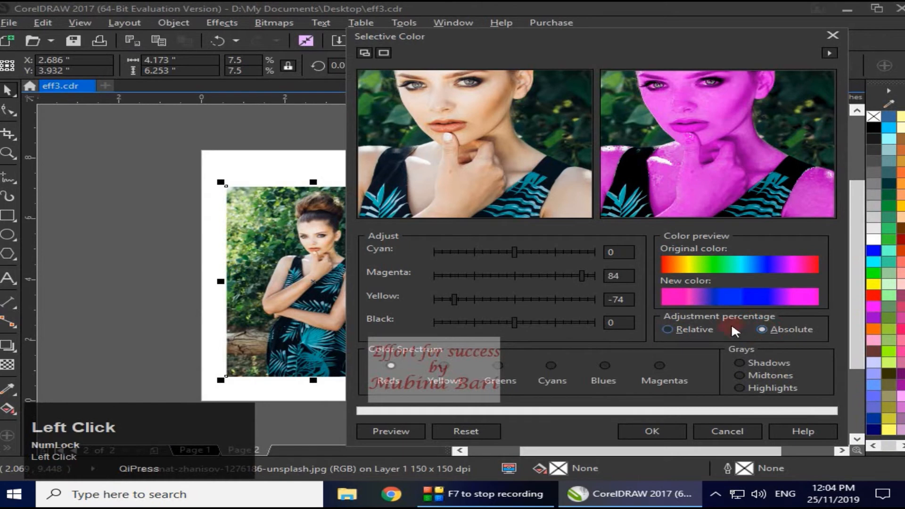
left_click(667, 327)
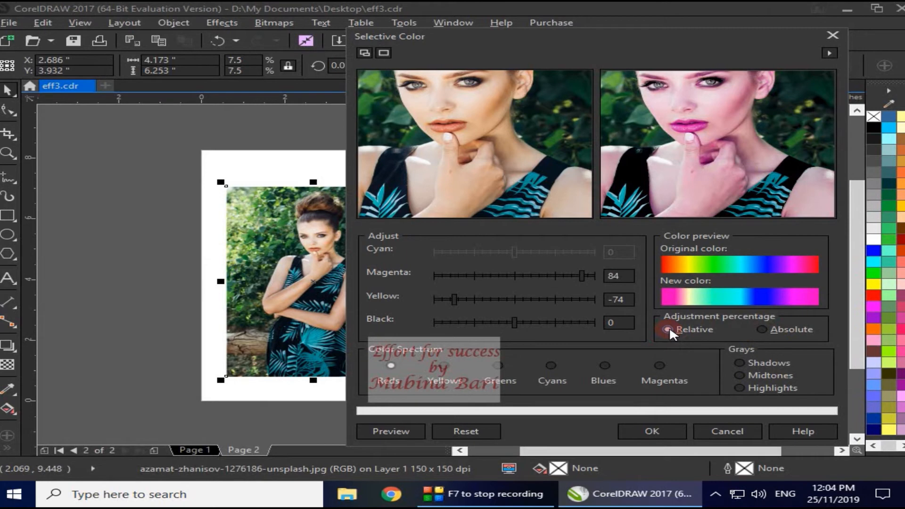
left_click(728, 431)
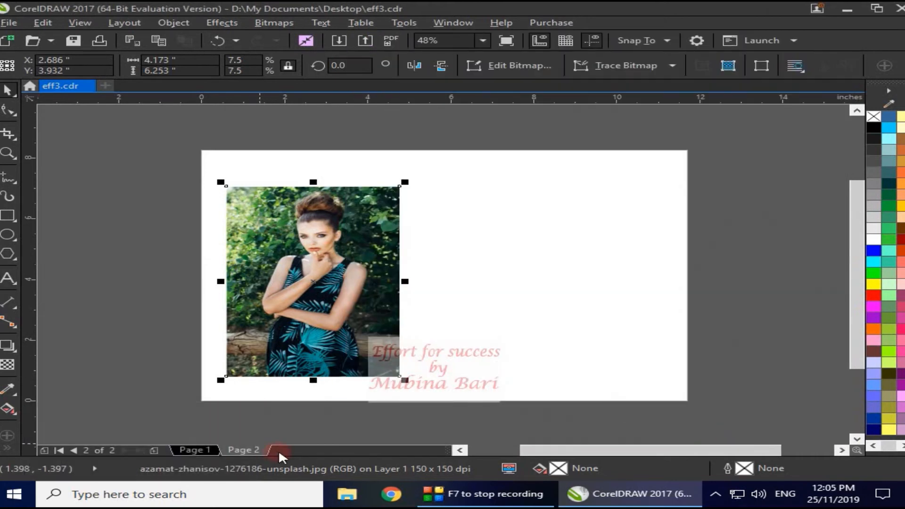
On Page 1, copy the photo of the woman in the mustard top beside the original and repeat the duplication for a row of four.
left_click(204, 450)
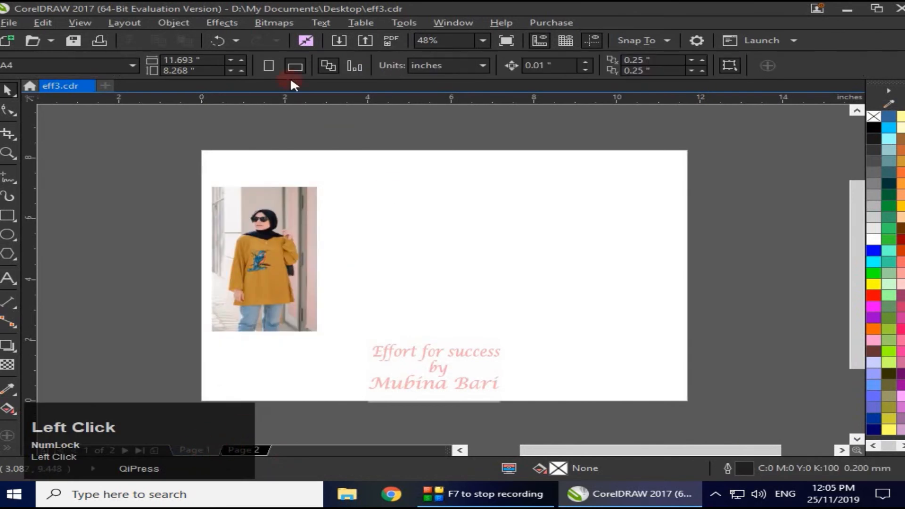
mouse_move(263, 39)
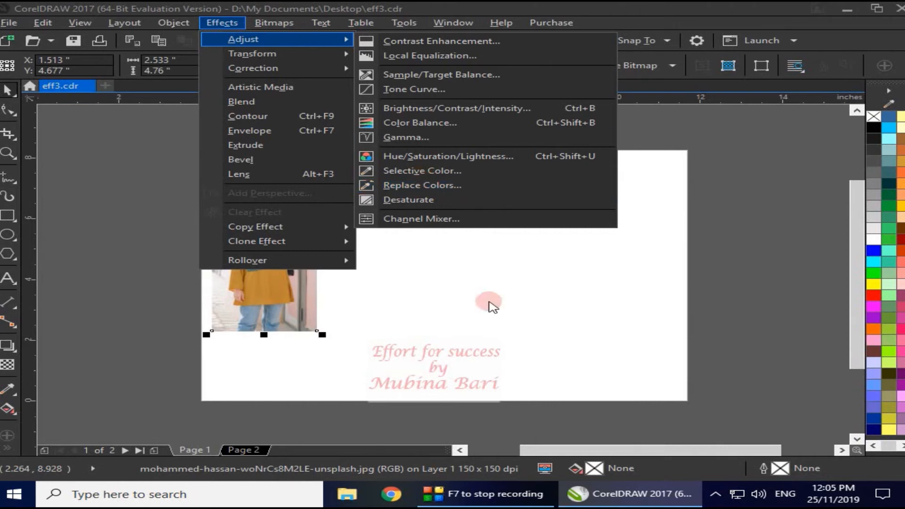
left_click(485, 303)
left_click_drag(265, 268, 423, 285)
right_click(423, 284, "ctrl")
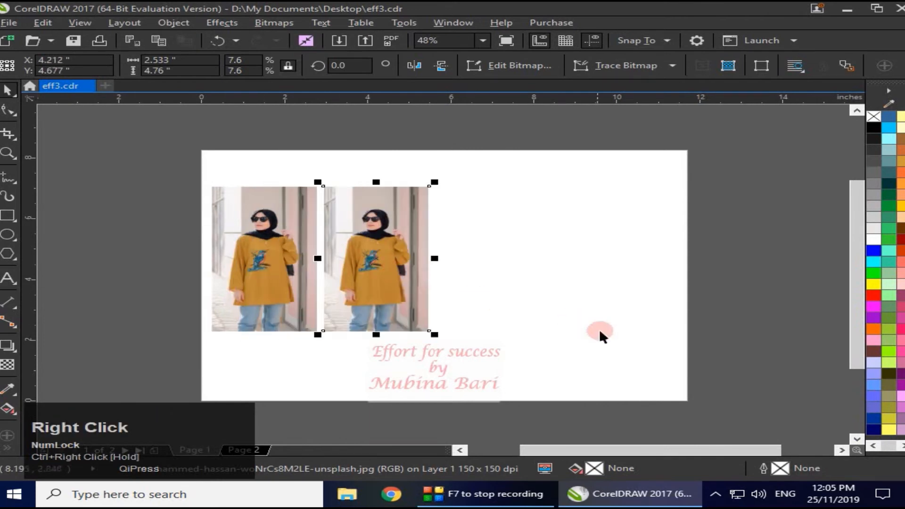
key("ctrl+d")
key("ctrl+d")
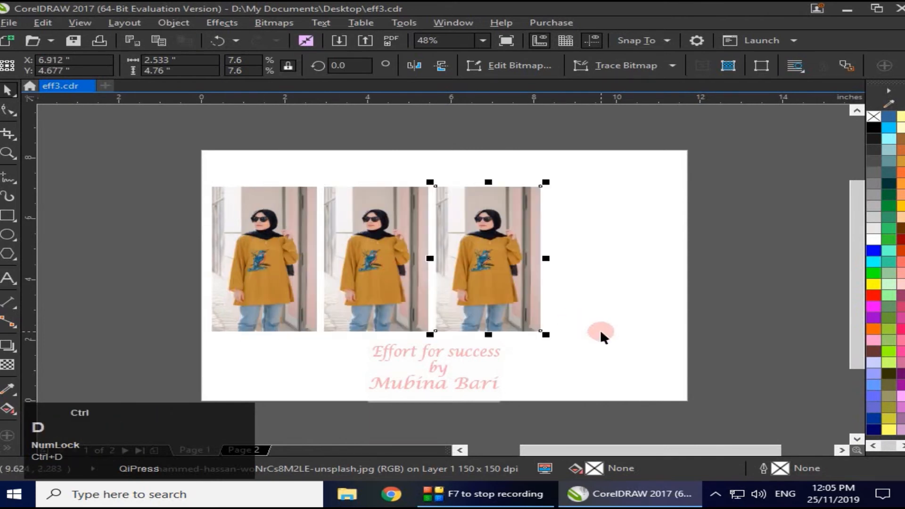
Start Replace Colors on the second photo in the row, without preview panes, and move its dialog clear of that photo.
left_click(259, 283)
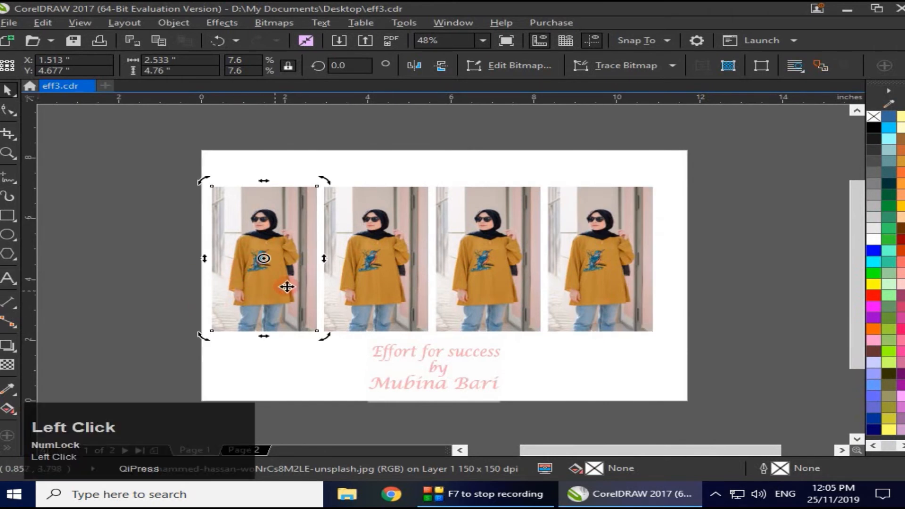
left_click(357, 294)
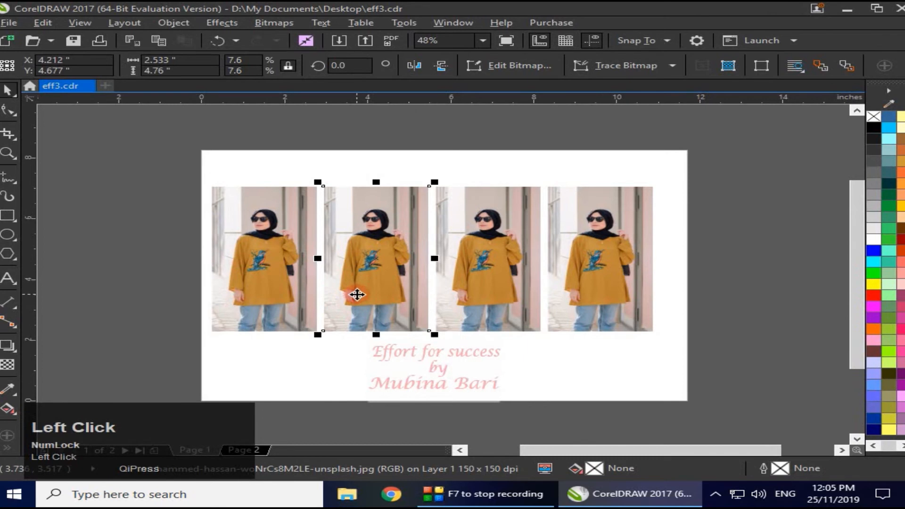
left_click(229, 24)
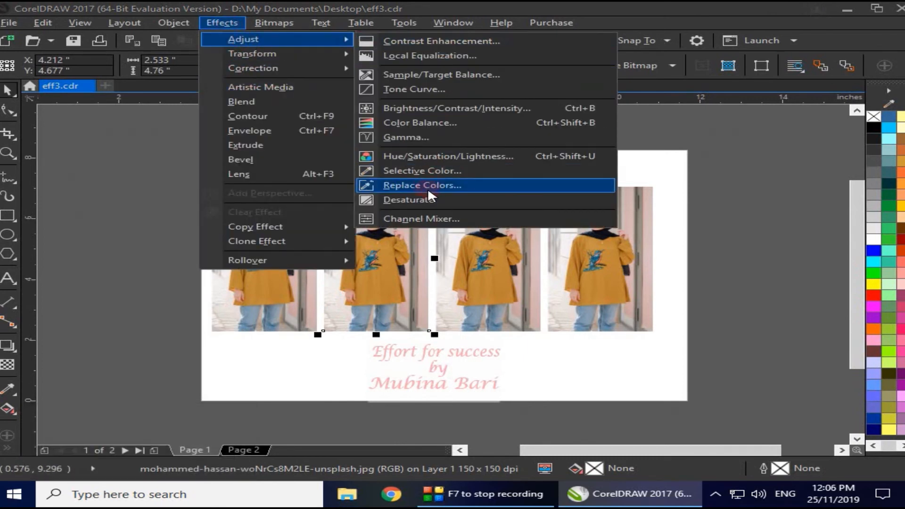
left_click(428, 184)
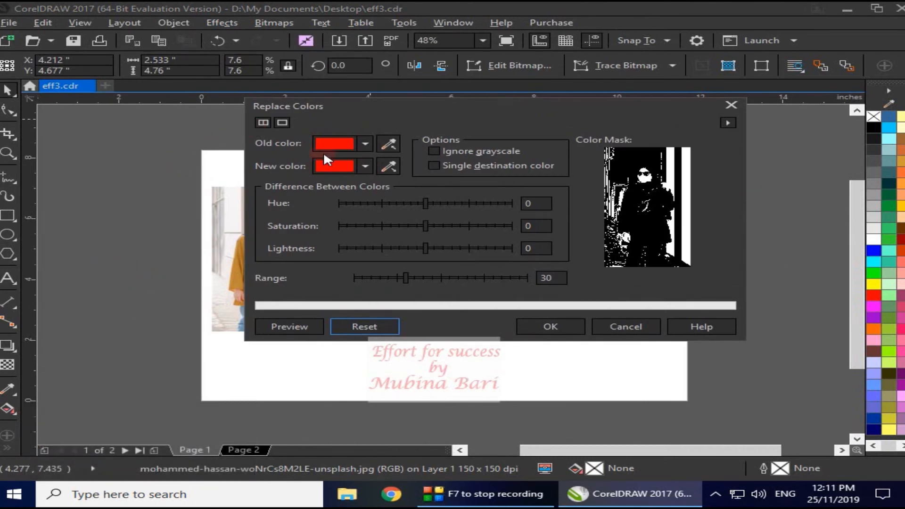
left_click(262, 122)
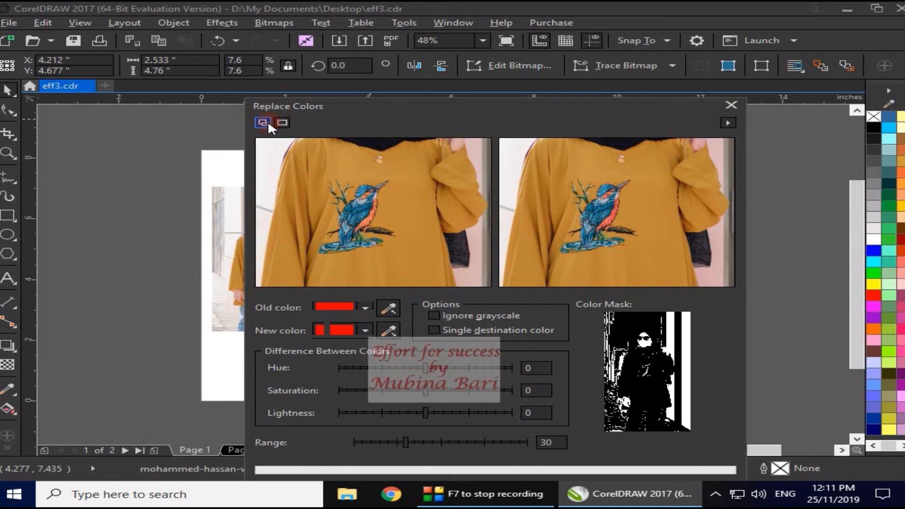
left_click(268, 121)
left_click_drag(453, 99, 660, 20)
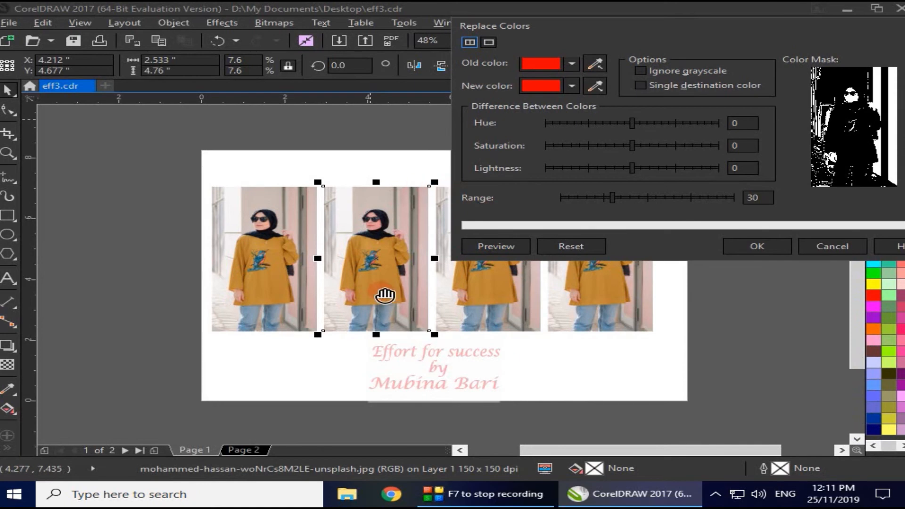
Sample the mustard color of the top in the second photo as the old color.
left_click(467, 63)
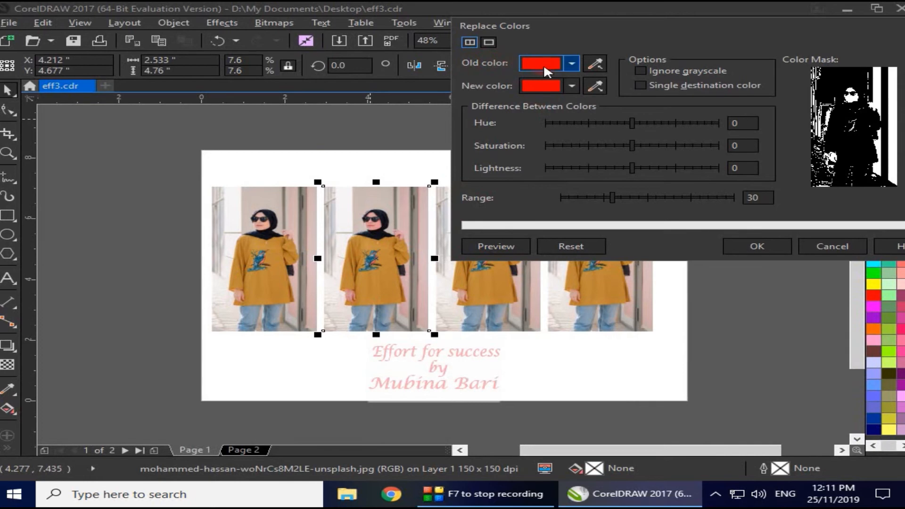
left_click(568, 65)
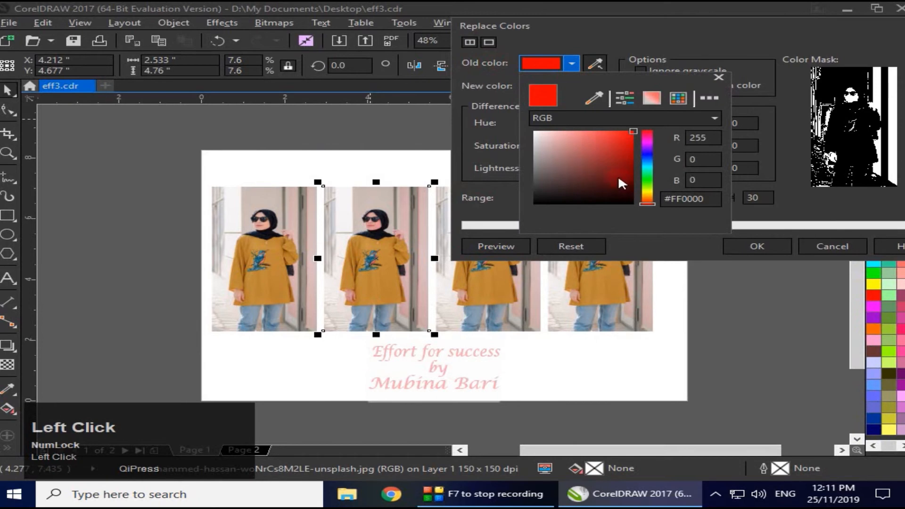
left_click(715, 75)
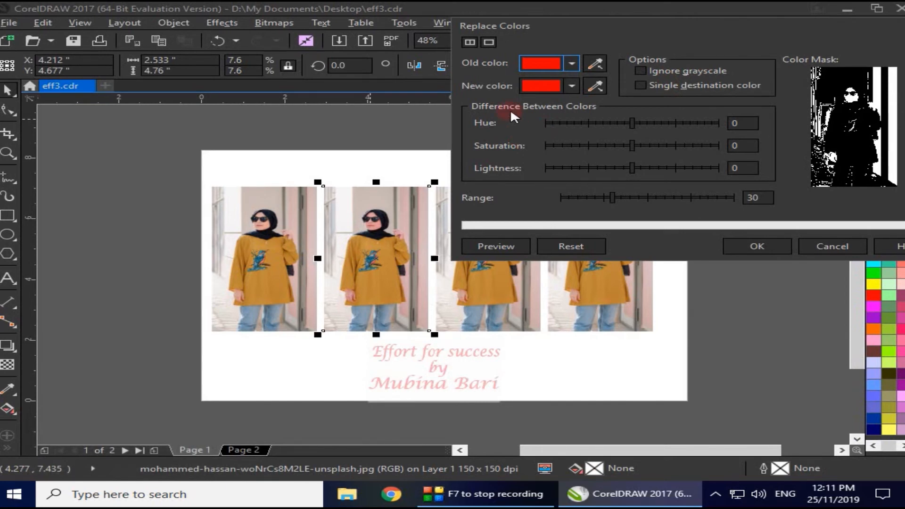
left_click(594, 63)
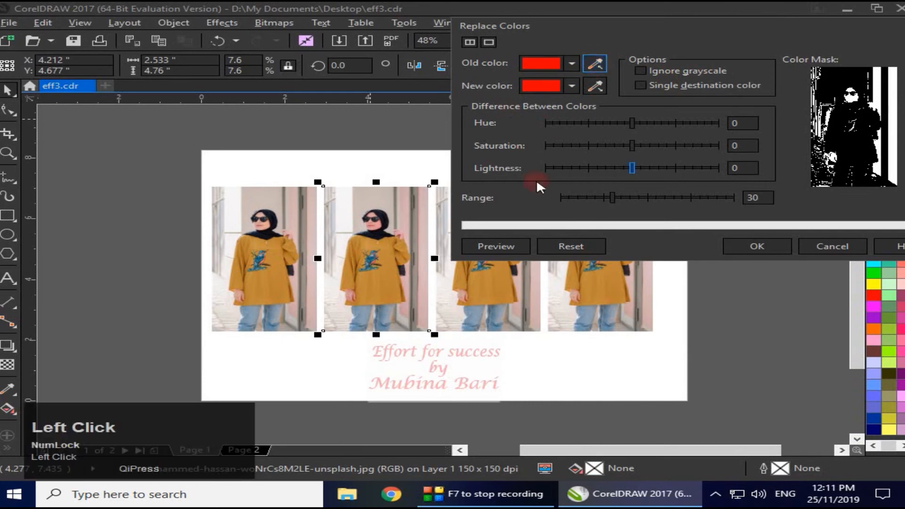
left_click(379, 279)
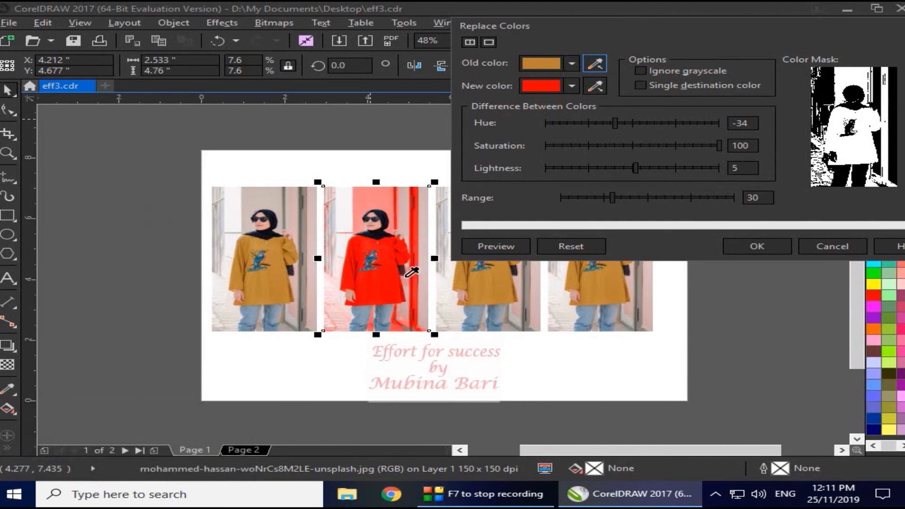
Try green, blue and yellow as the new color for the second photo's top, and return it to red #FF0000.
left_click(571, 86)
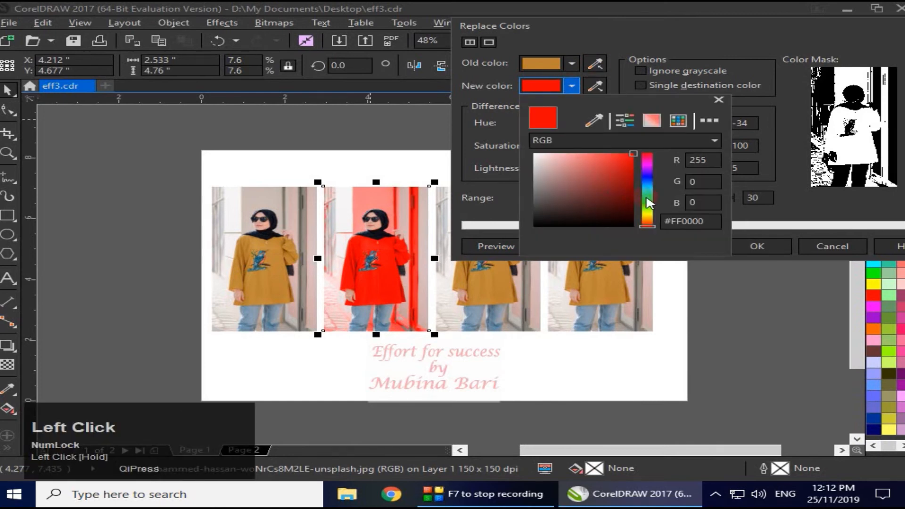
left_click(646, 198)
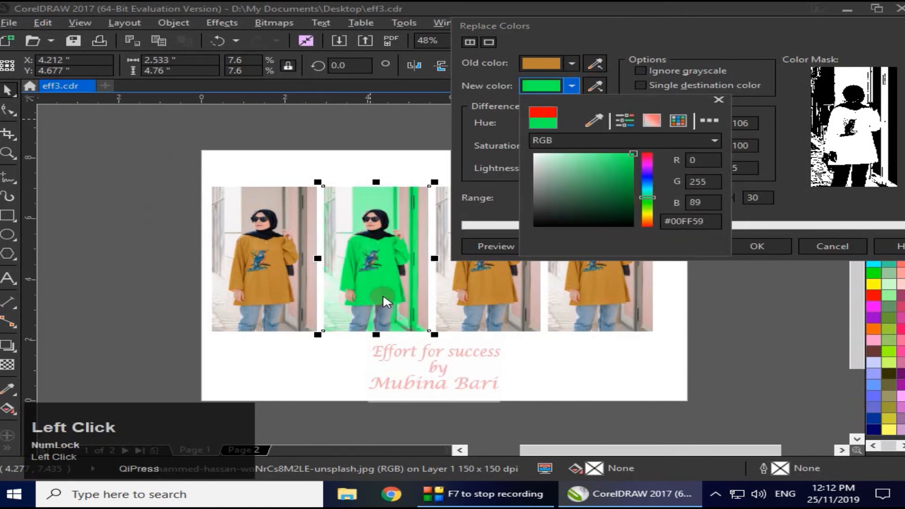
left_click(647, 180)
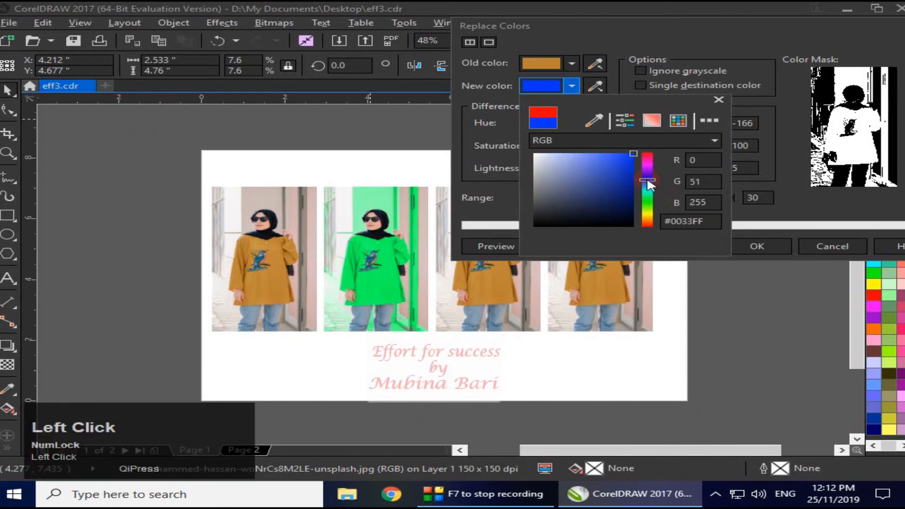
left_click(649, 201)
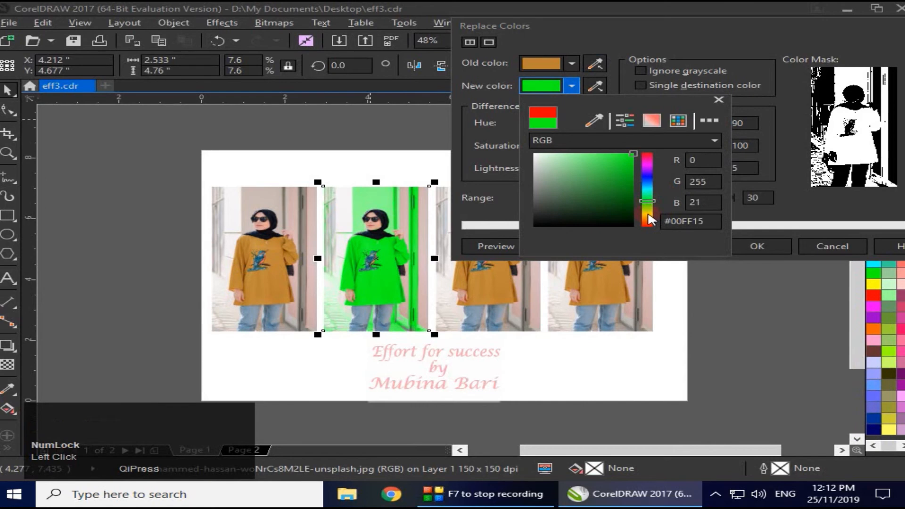
left_click(648, 214)
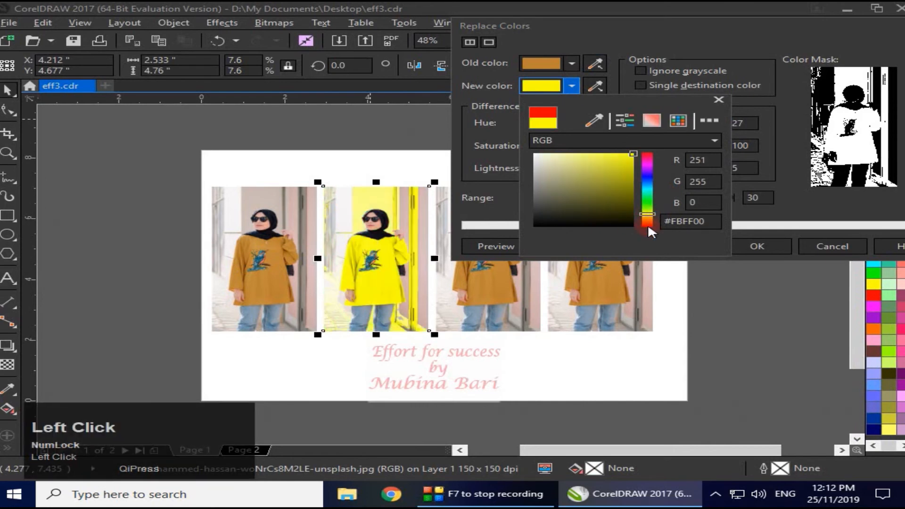
left_click(648, 226)
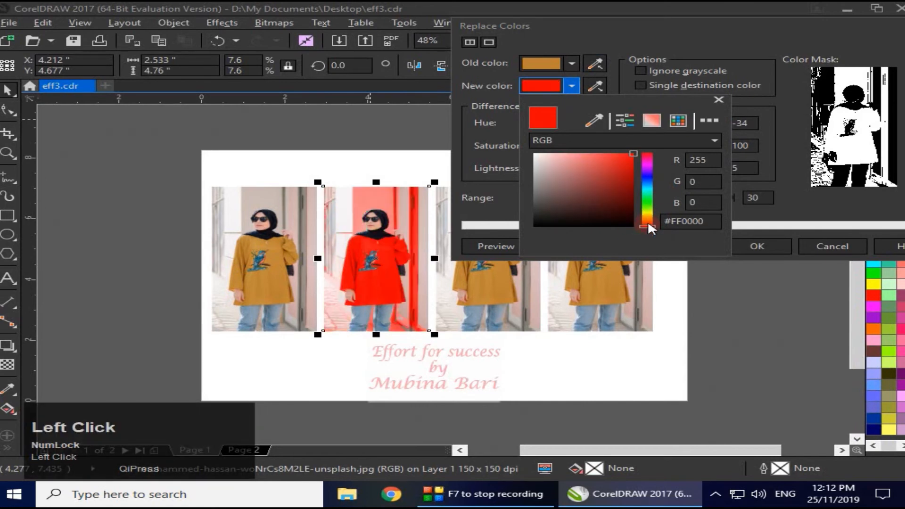
left_click(717, 100)
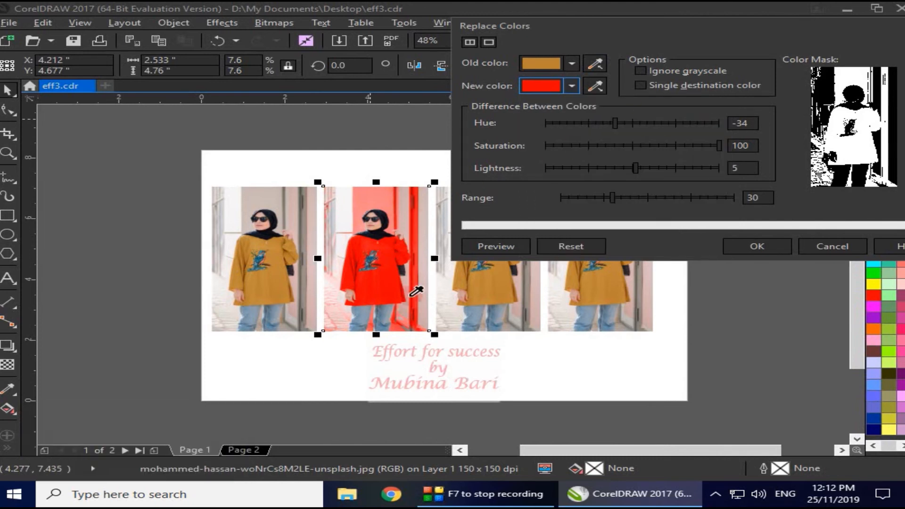
Shift the second photo's Hue difference through -139, 145 and 13 to a magenta at -84.
left_click(273, 288)
left_click(565, 123)
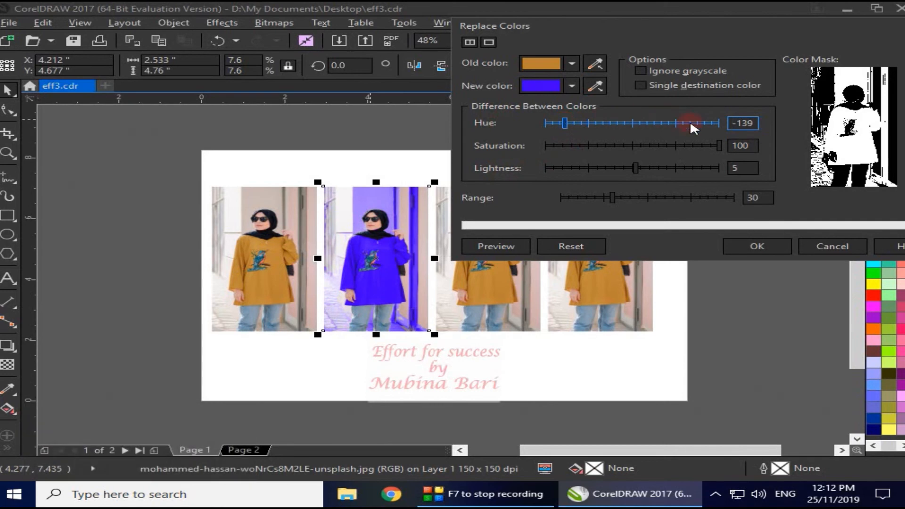
left_click(701, 123)
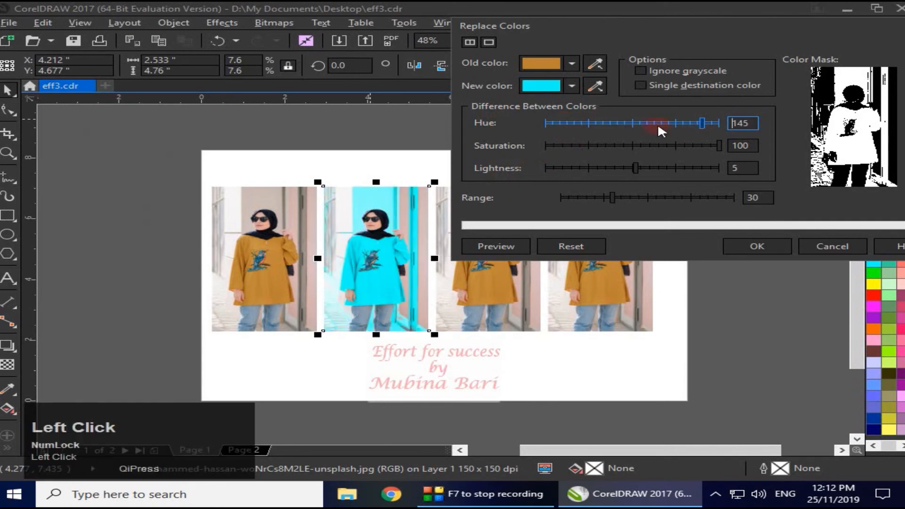
left_click(638, 122)
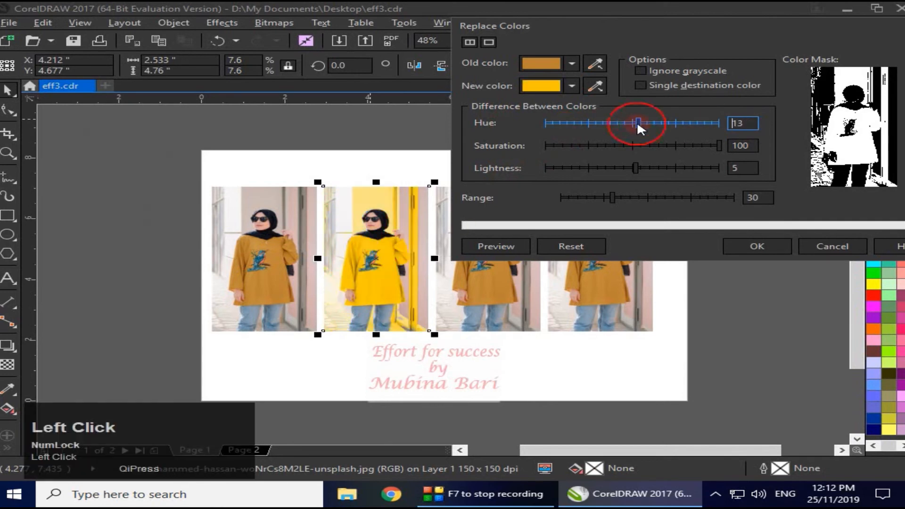
left_click(592, 123)
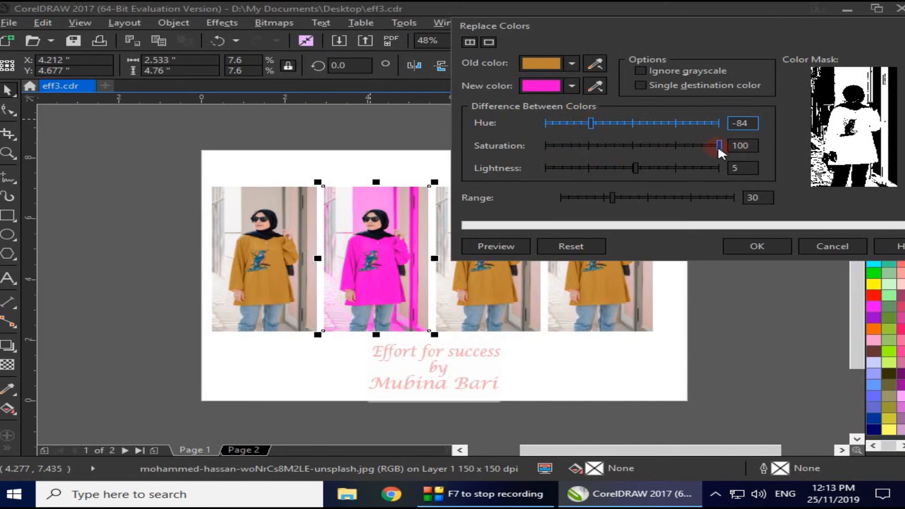
With Hue at -64, compare Saturation values of 54, 31 and 94, settle on 15, and apply the color replacement.
left_click_drag(718, 148, 679, 152)
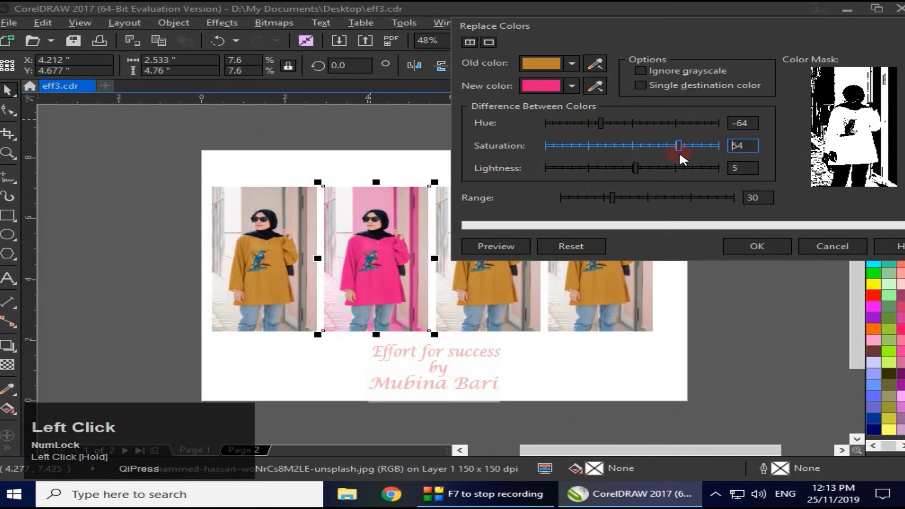
left_click_drag(679, 152, 660, 147)
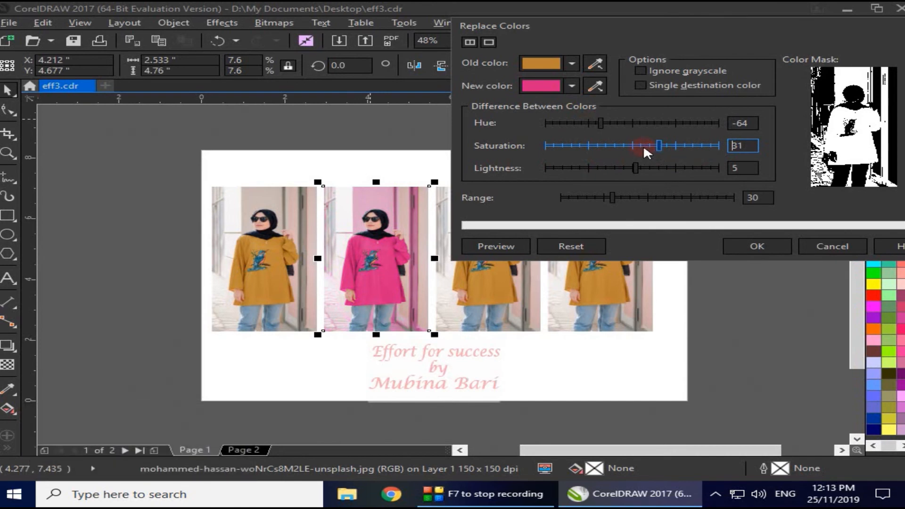
left_click(712, 145)
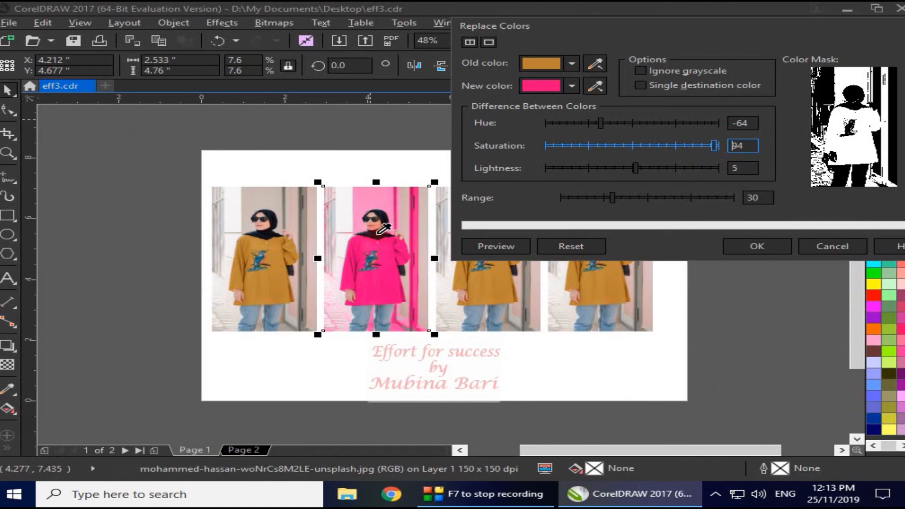
left_click(645, 144)
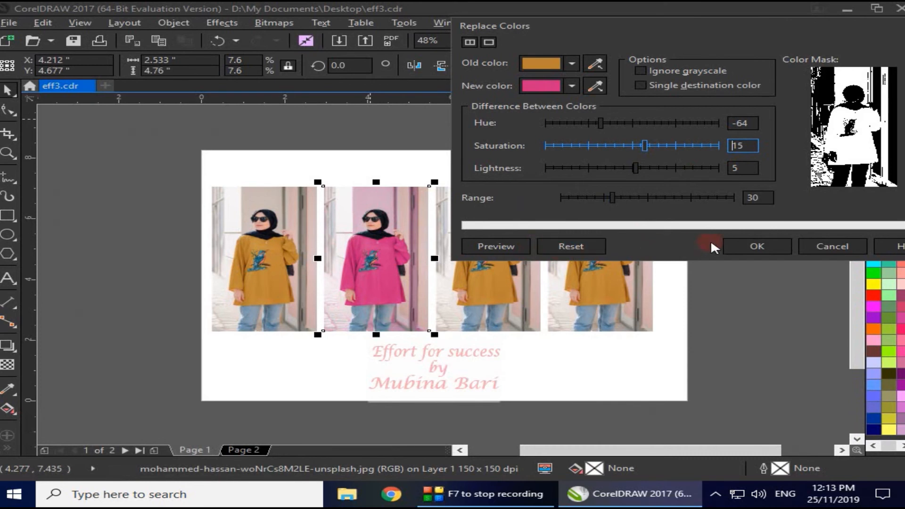
left_click(740, 245)
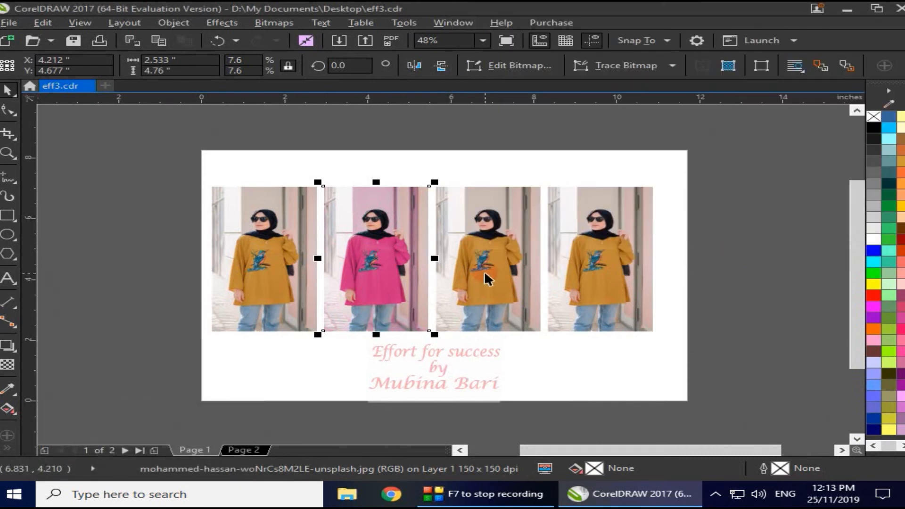
Start Replace Colors on the third photo in the row and move its dialog up so that the photos show.
left_click(498, 285)
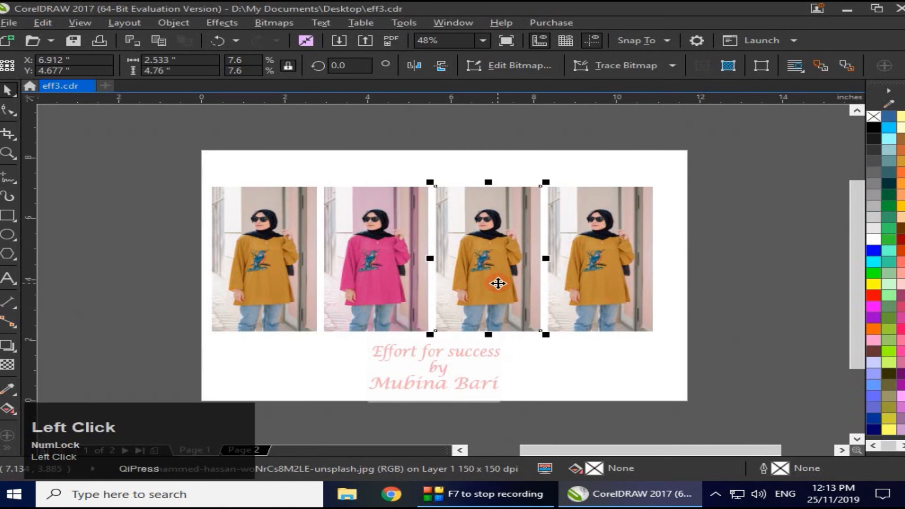
left_click(218, 26)
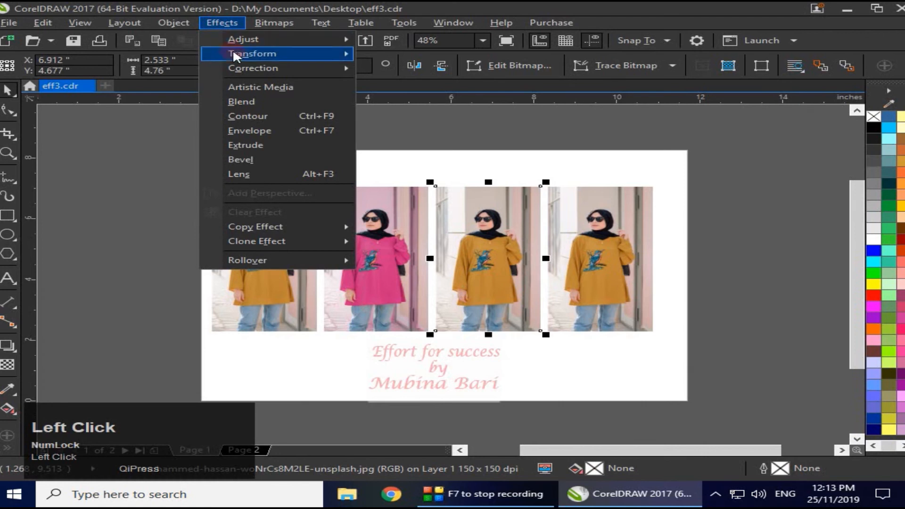
mouse_move(244, 45)
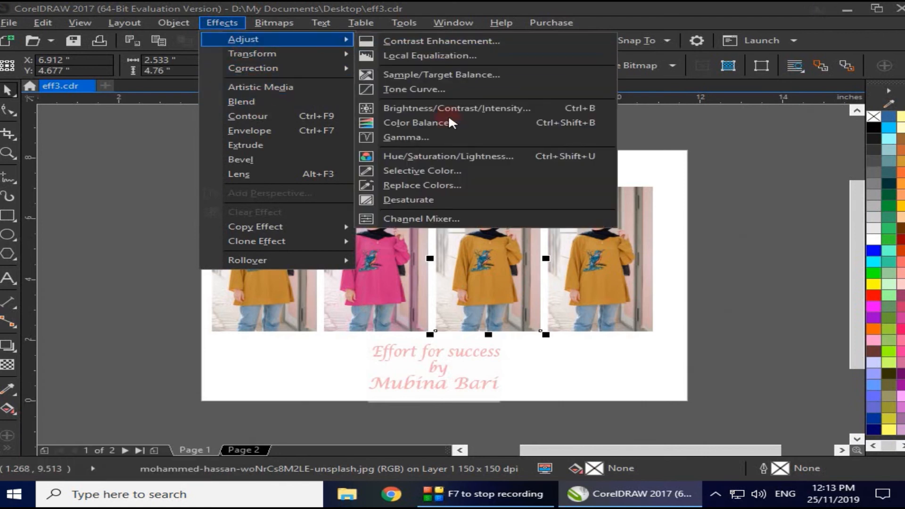
left_click(434, 189)
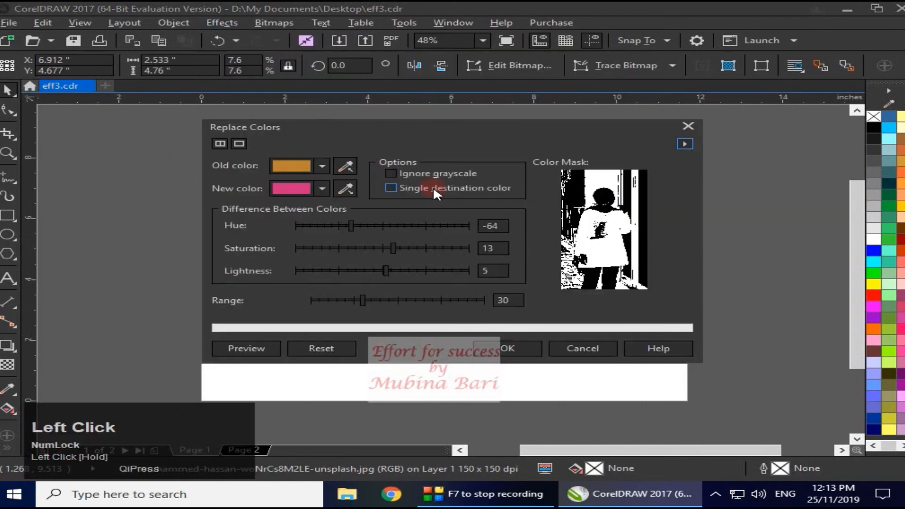
left_click_drag(413, 134, 597, 21)
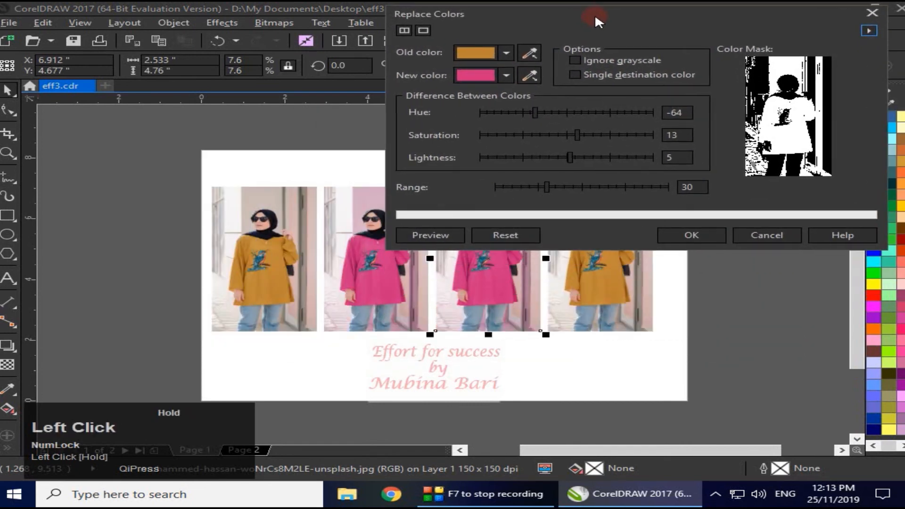
Change the new color to a muted blue with Hue -148 and Saturation -7, and move the dialog clear of the third photo.
left_click(505, 76)
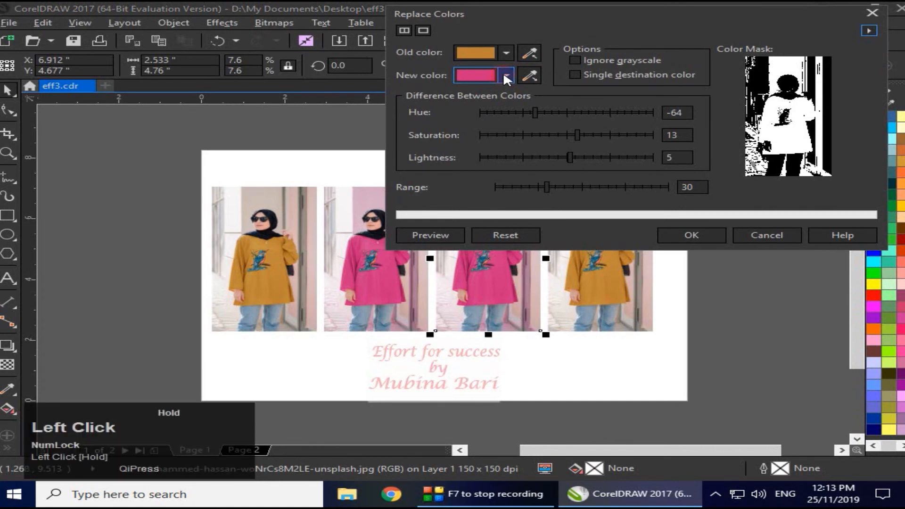
left_click(584, 166)
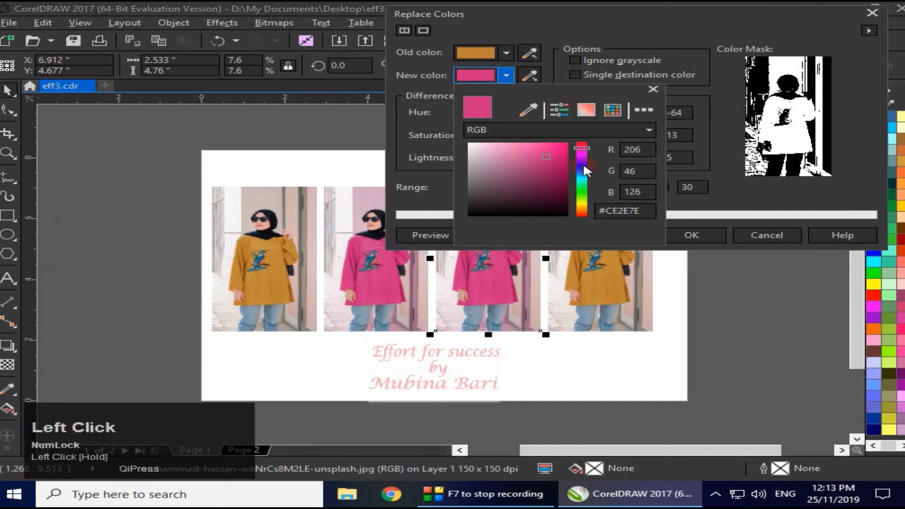
left_click_drag(675, 24, 241, 95)
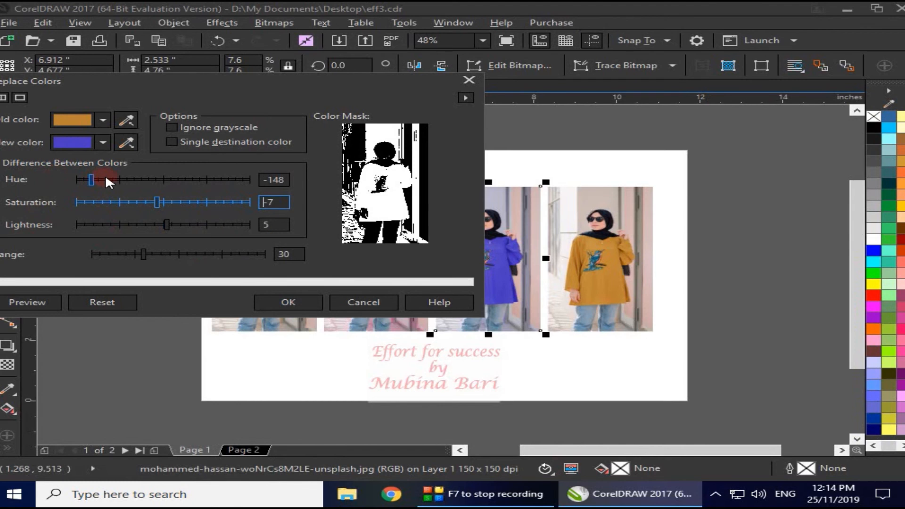
Turn the third photo's top green with Hue 60 and Lightness -5, and apply the color replacement.
left_click(193, 180)
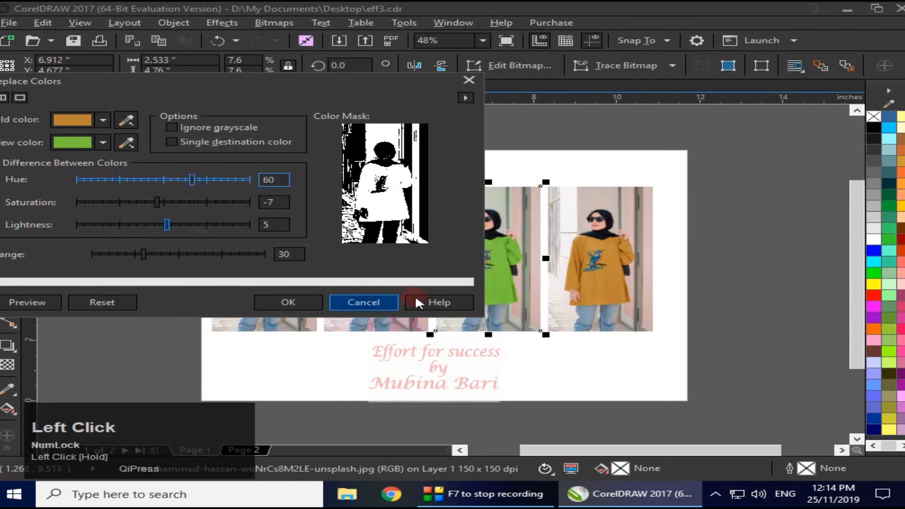
left_click_drag(351, 81, 279, 120)
left_click(86, 263)
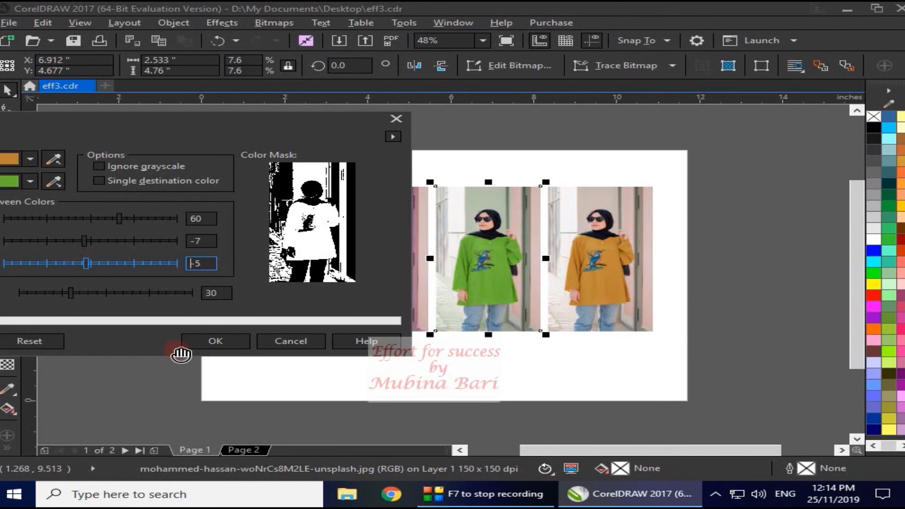
left_click(195, 344)
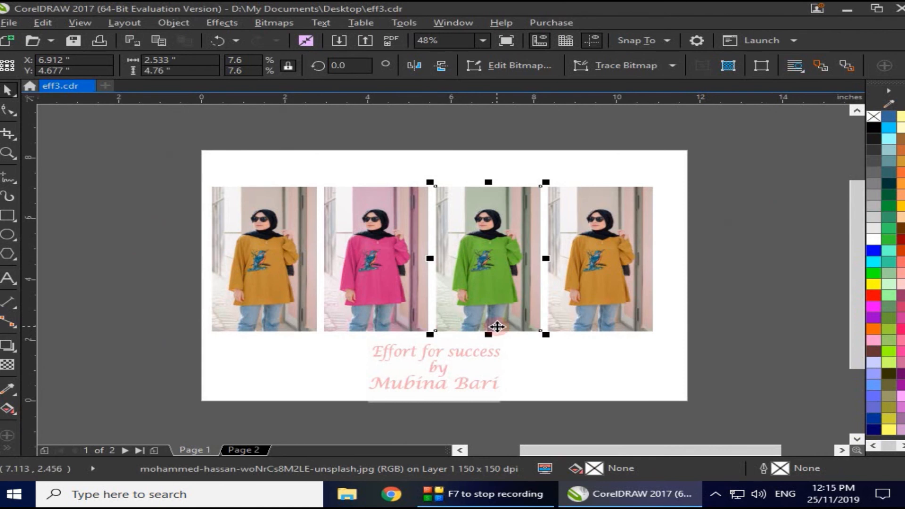
Desaturate the fourth photo in the row.
left_click(600, 282)
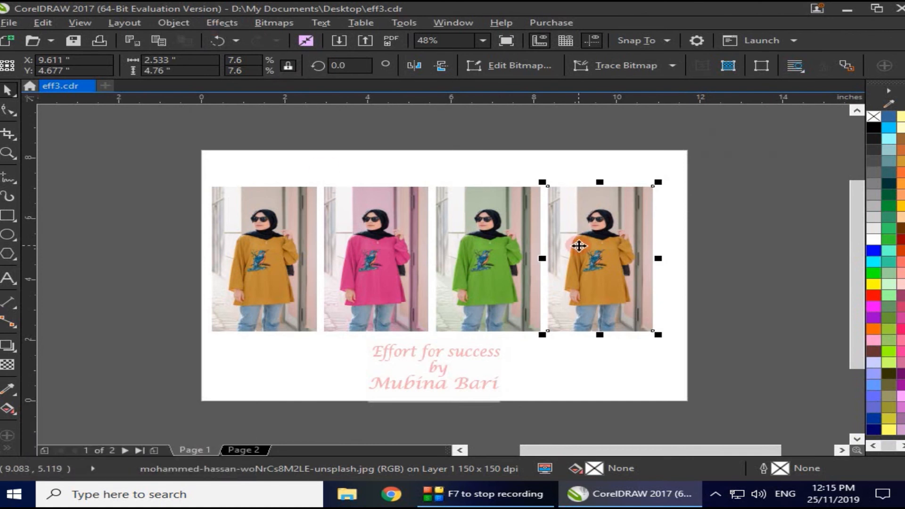
left_click(222, 22)
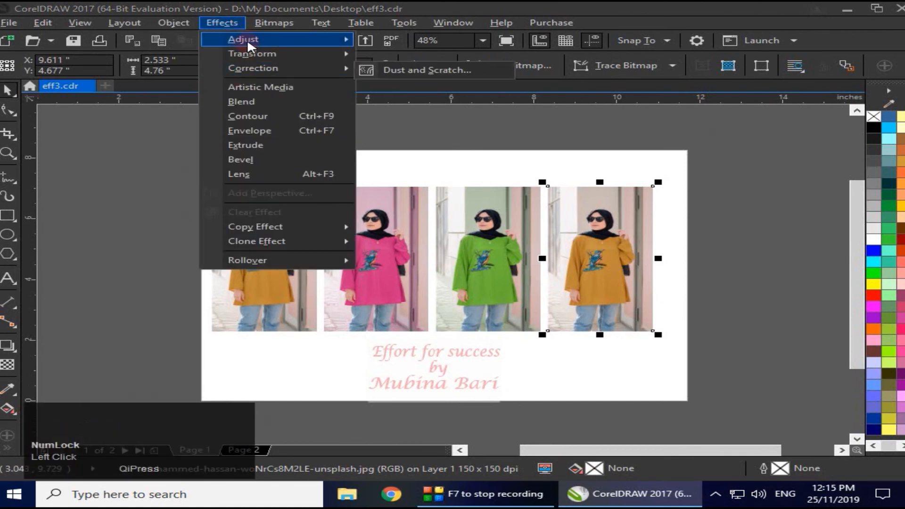
mouse_move(248, 42)
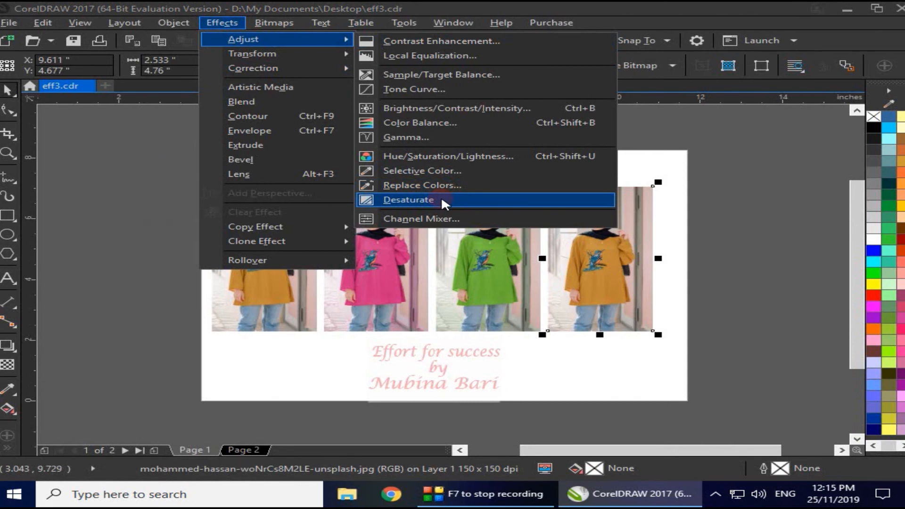
left_click(408, 200)
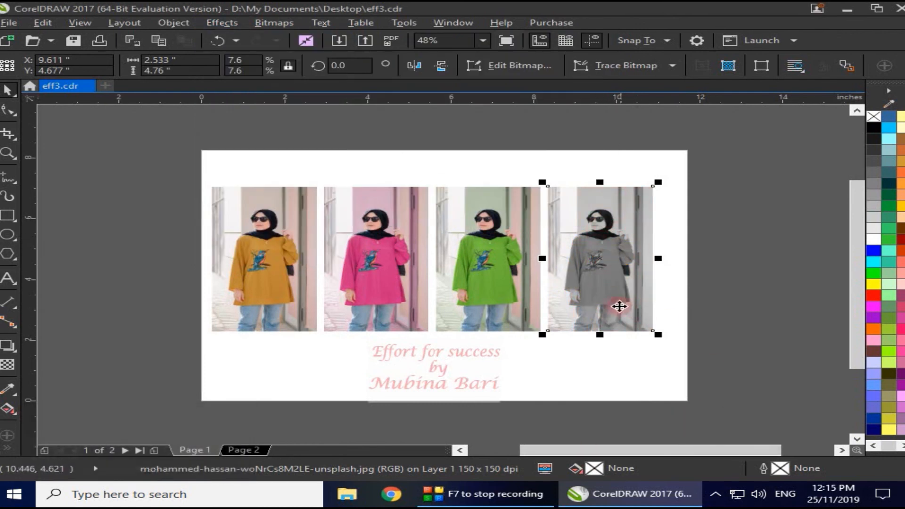
On Page 2, start the Channel Mixer on the photo of the woman in the leaf-print dress and move its dialog clear.
left_click(248, 449)
left_click(354, 355)
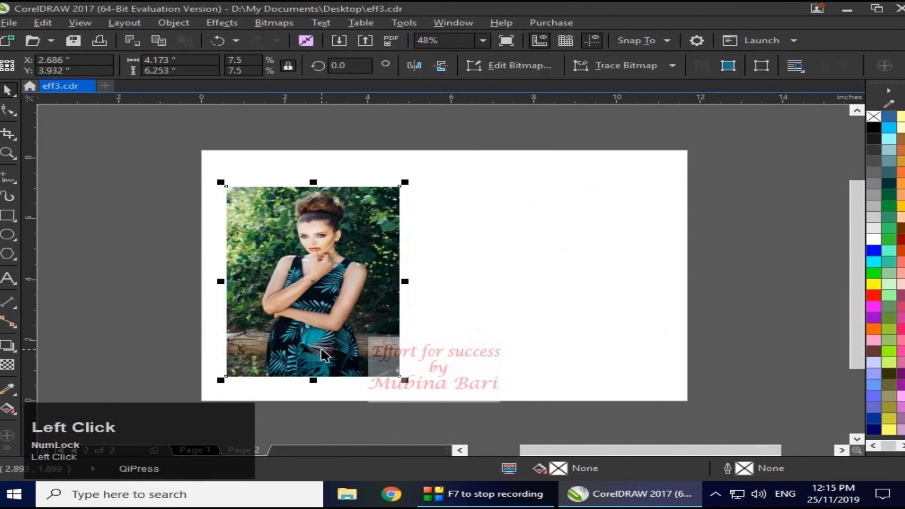
left_click(221, 22)
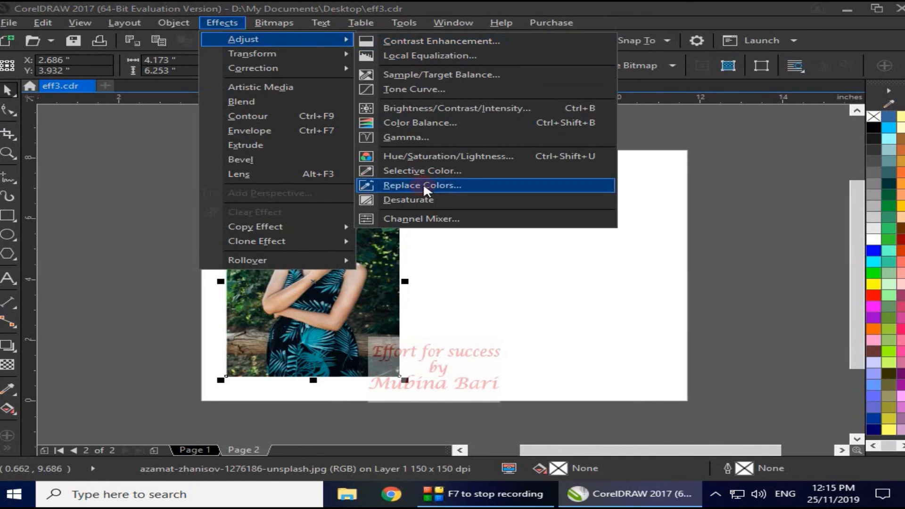
left_click(433, 220)
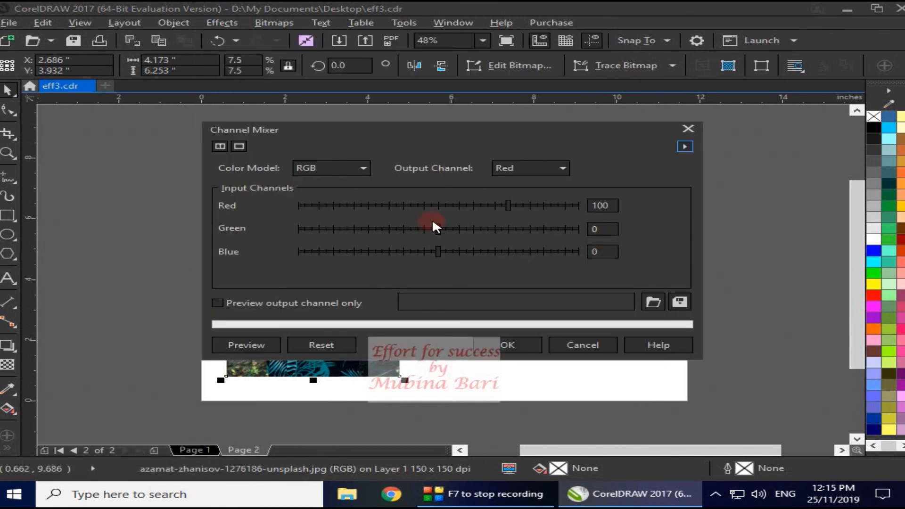
left_click_drag(403, 141, 592, 97)
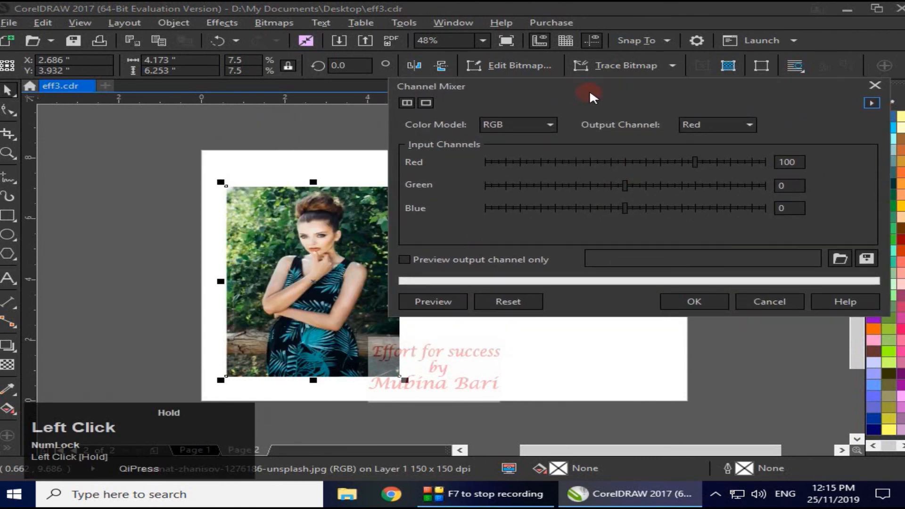
With the RGB color model and Red output channel, try Red input values of -180, 170 and 200, ending at 80.
left_click(518, 126)
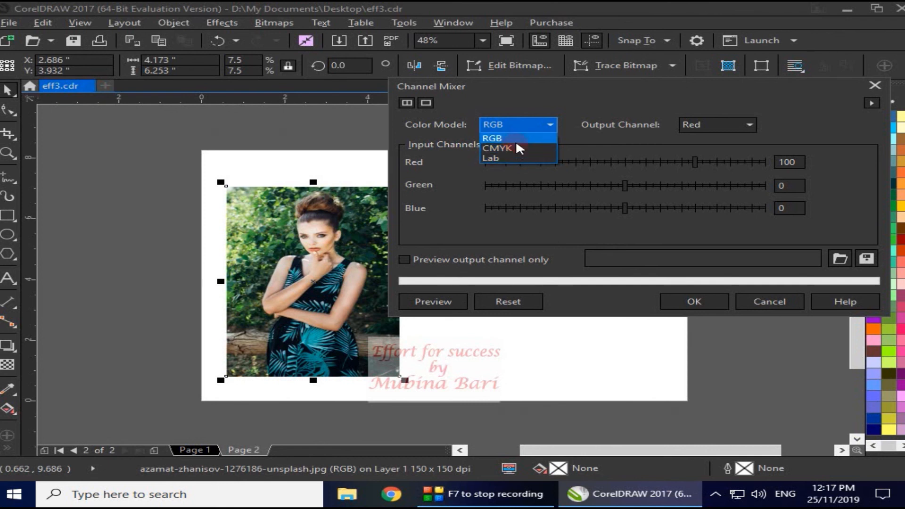
left_click(520, 126)
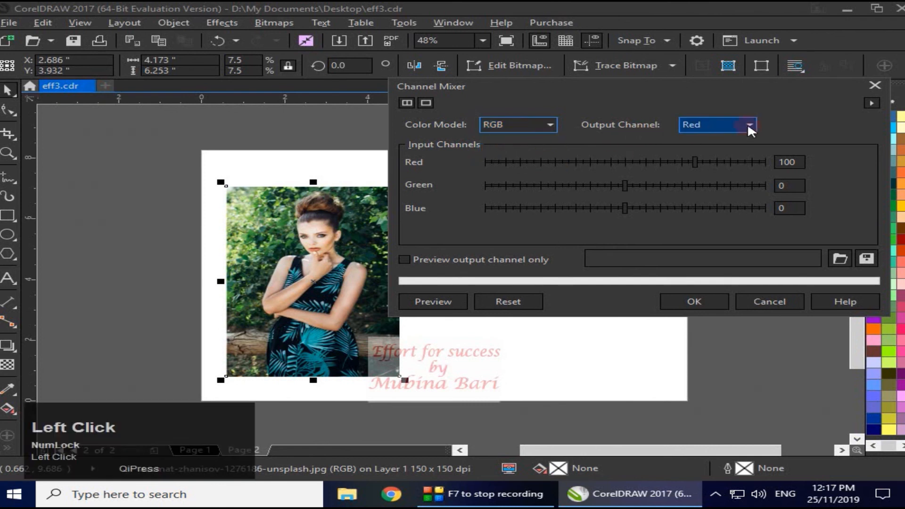
left_click_drag(751, 127, 732, 140)
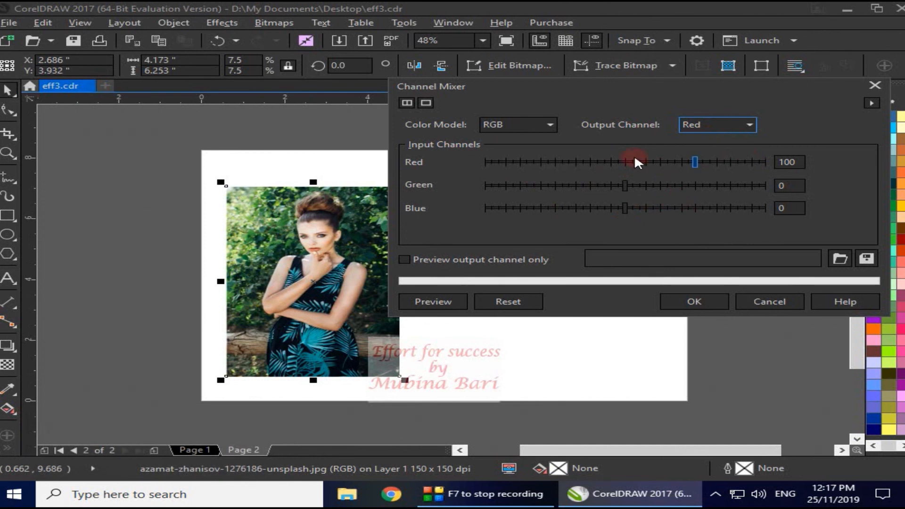
left_click_drag(635, 159, 503, 163)
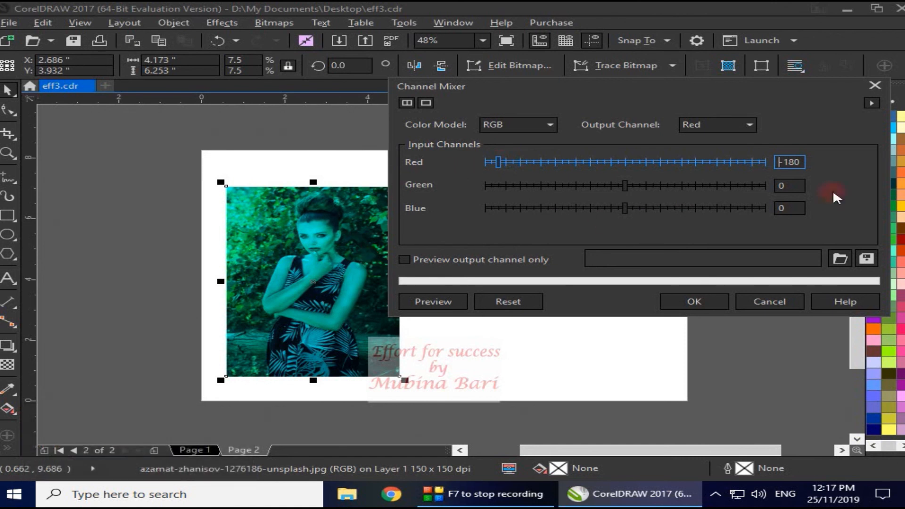
left_click(748, 163)
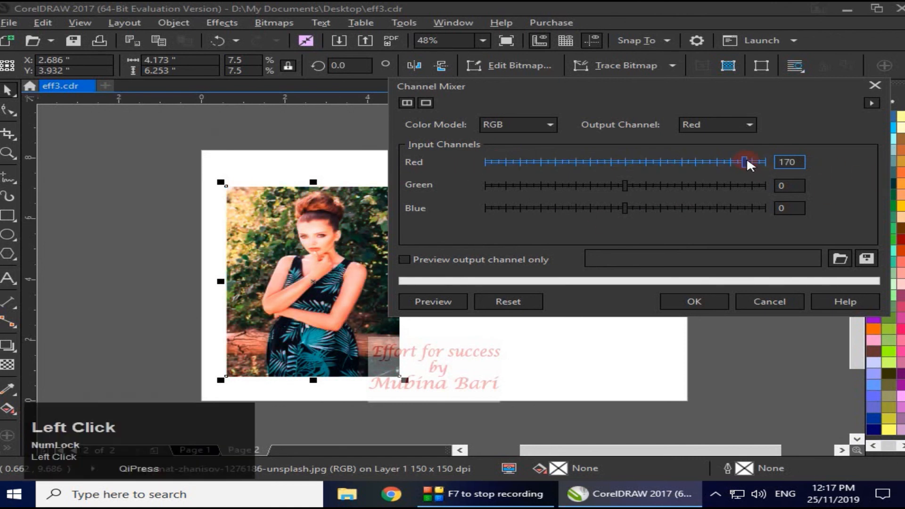
left_click(765, 163)
left_click(687, 162)
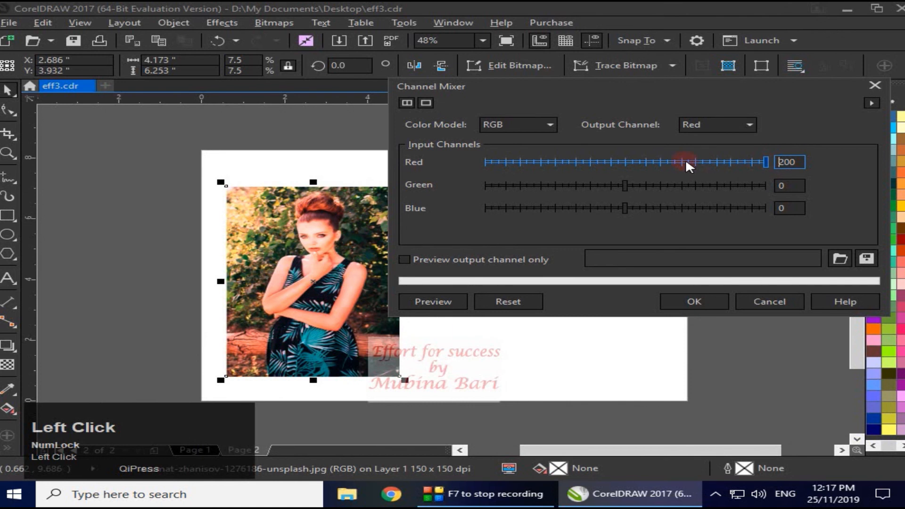
Try Green input values of -190 and 60 for the Red output channel, ending at 190.
left_click(524, 186)
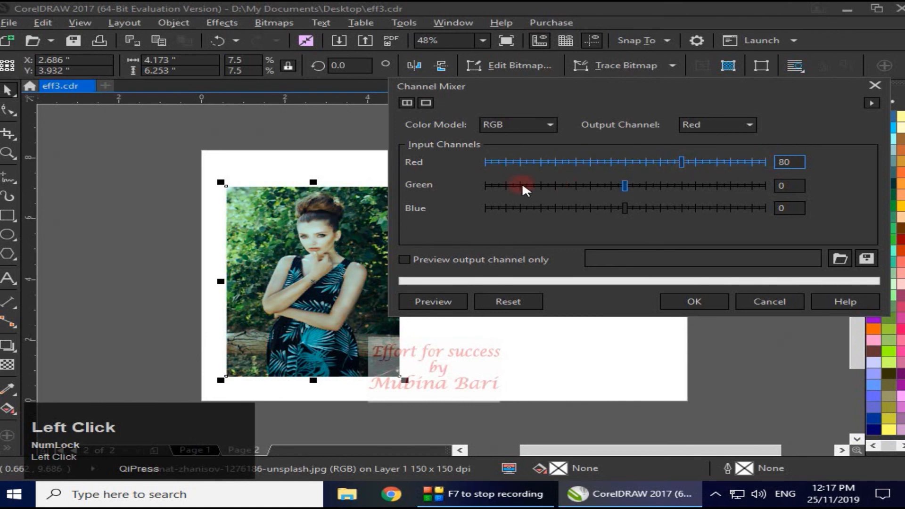
left_click(491, 186)
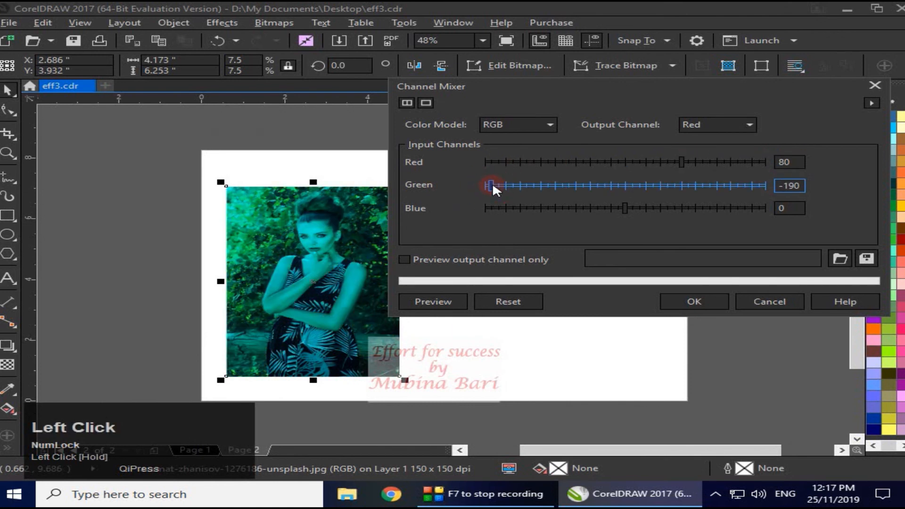
left_click(668, 186)
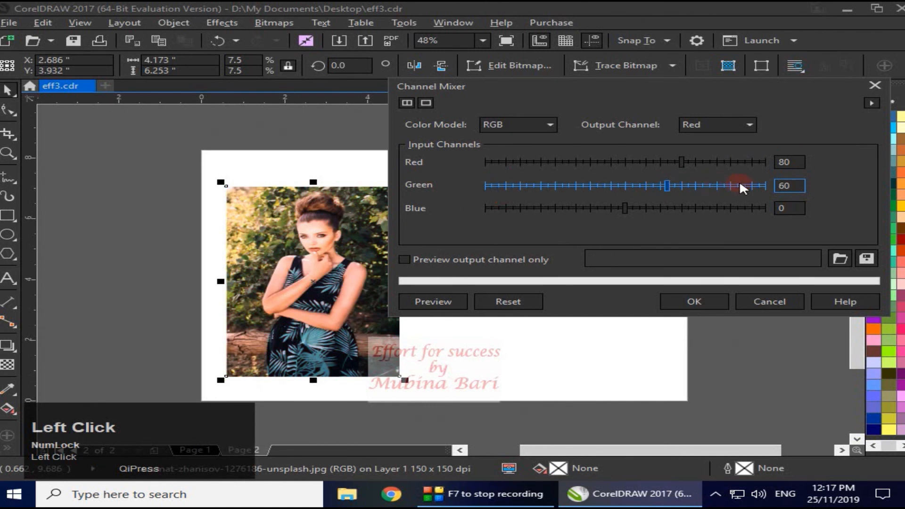
left_click(756, 185)
left_click(639, 186)
left_click(760, 186)
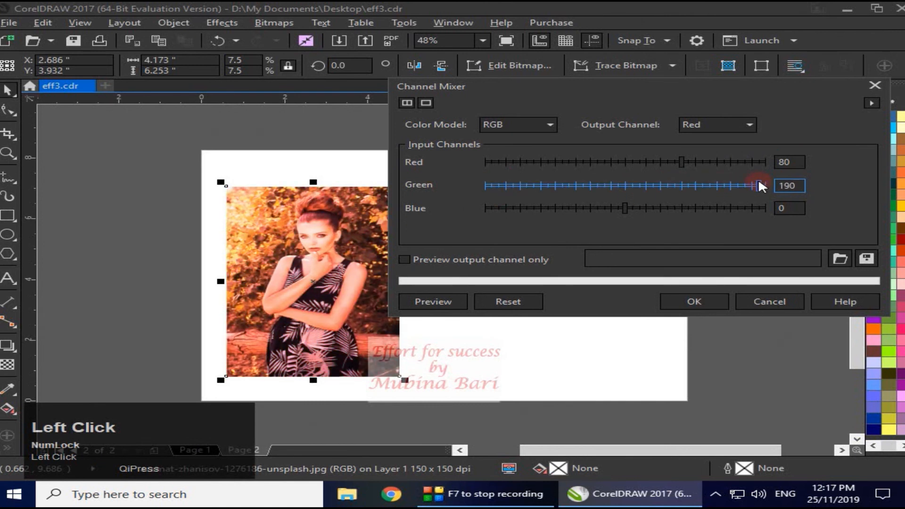
Try the Blue input at -180 and 190, and mix it with Green at -80 and Red at 180.
left_click(498, 208)
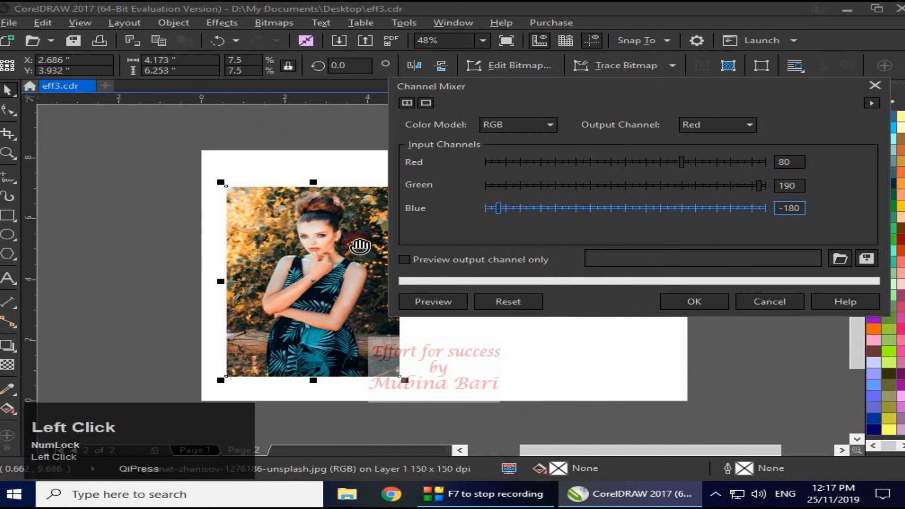
left_click(759, 208)
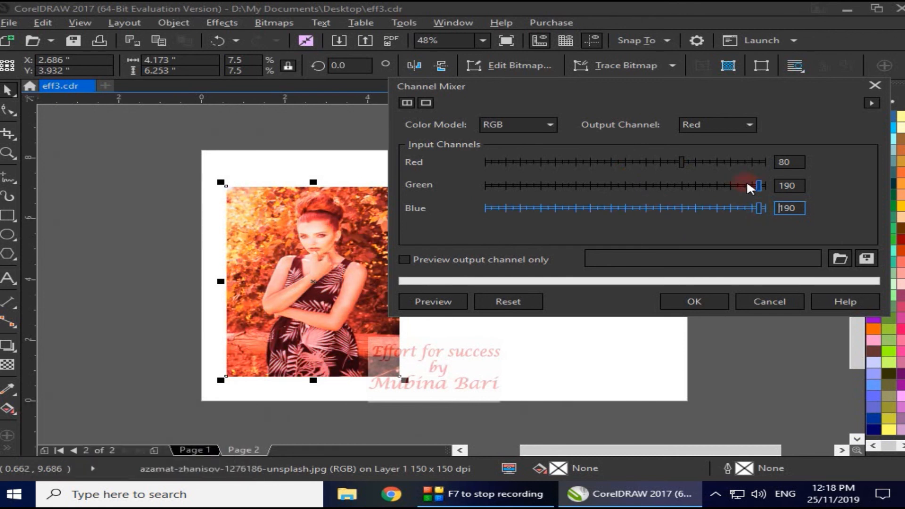
left_click_drag(757, 187, 571, 189)
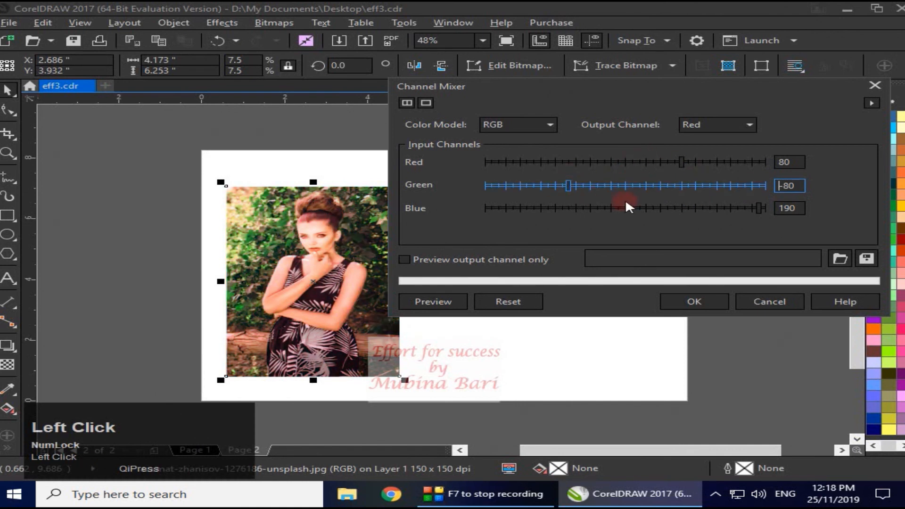
left_click(574, 161)
left_click_drag(574, 159, 741, 166)
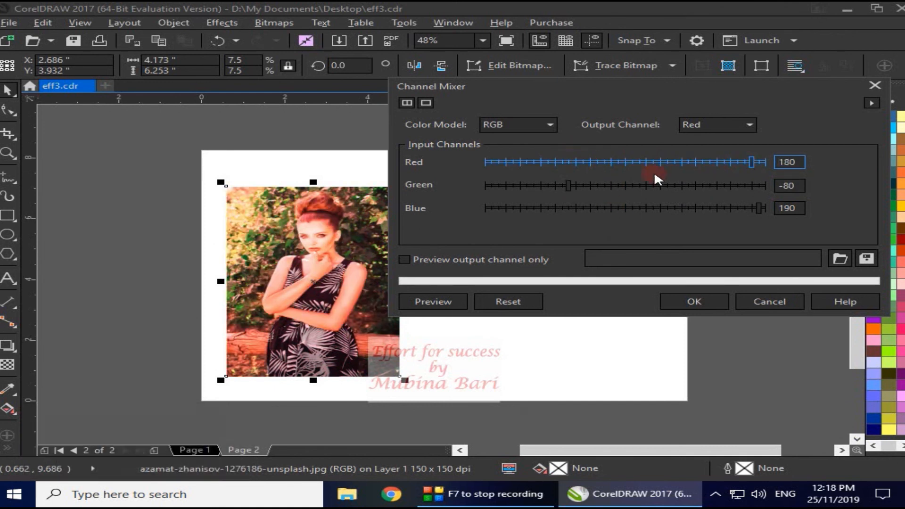
Set the Red, Green and Blue inputs of the Red output channel to 0.
left_click(624, 168)
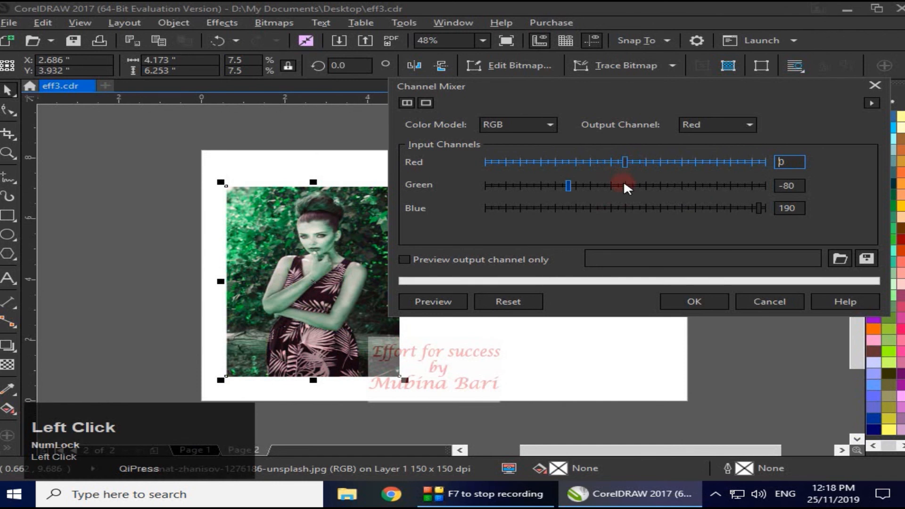
left_click(625, 185)
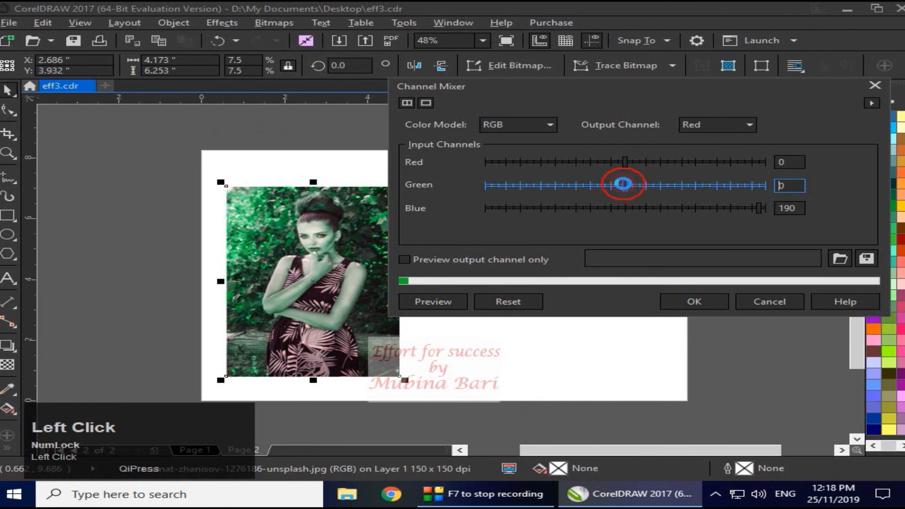
left_click(626, 208)
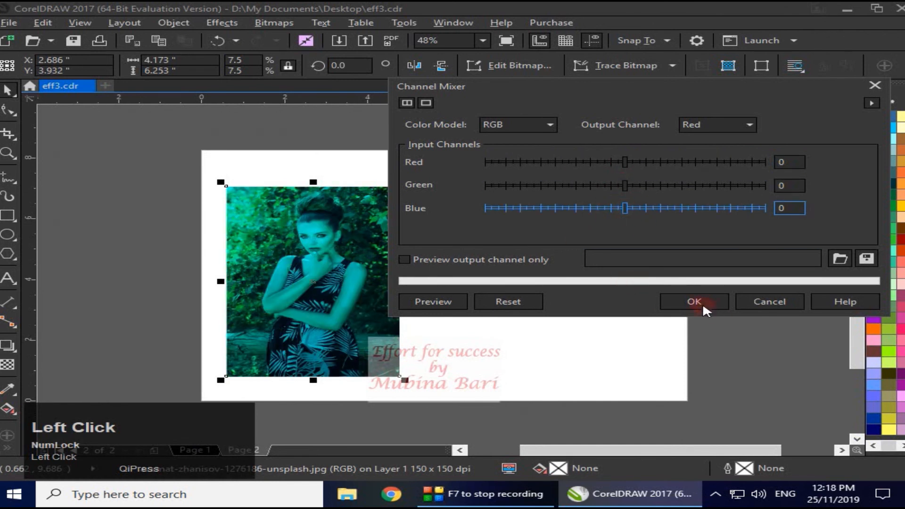
Try the Blue input at -190 and -110, and reset the Channel Mixer and close it without applying.
left_click(491, 207)
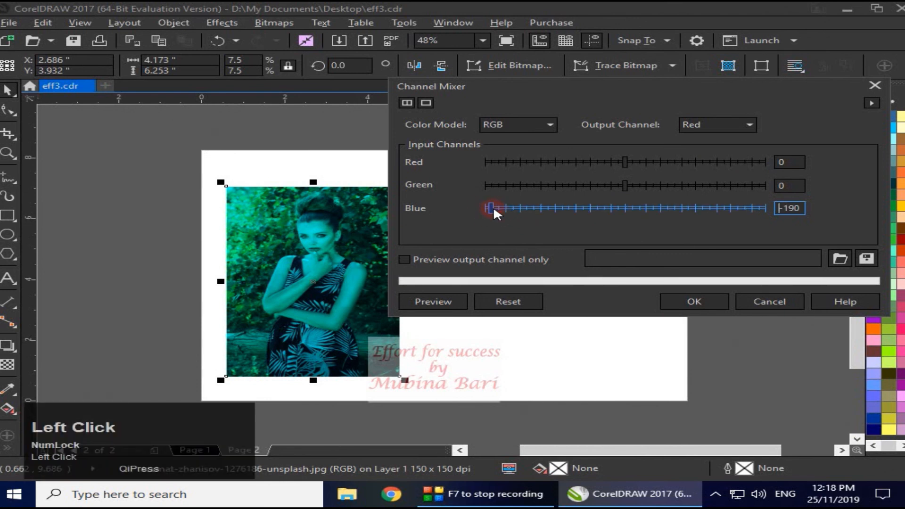
left_click_drag(490, 208, 549, 217)
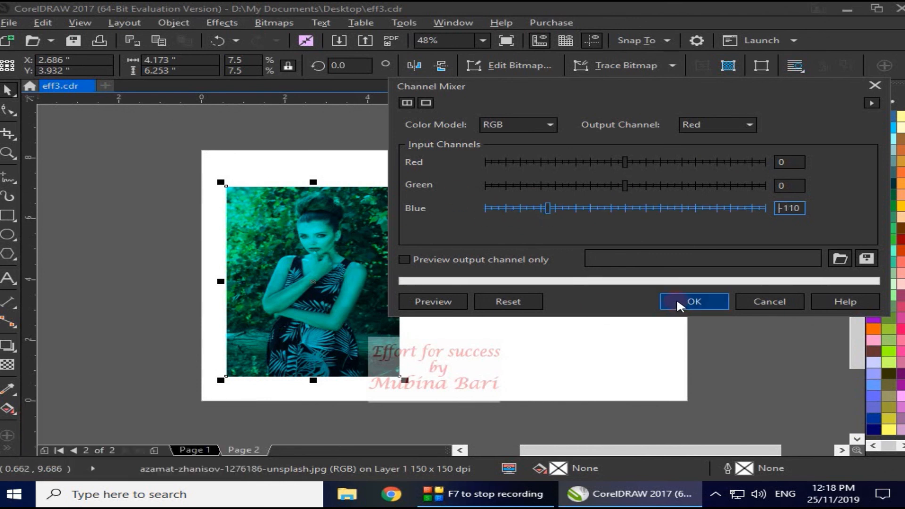
left_click(494, 305)
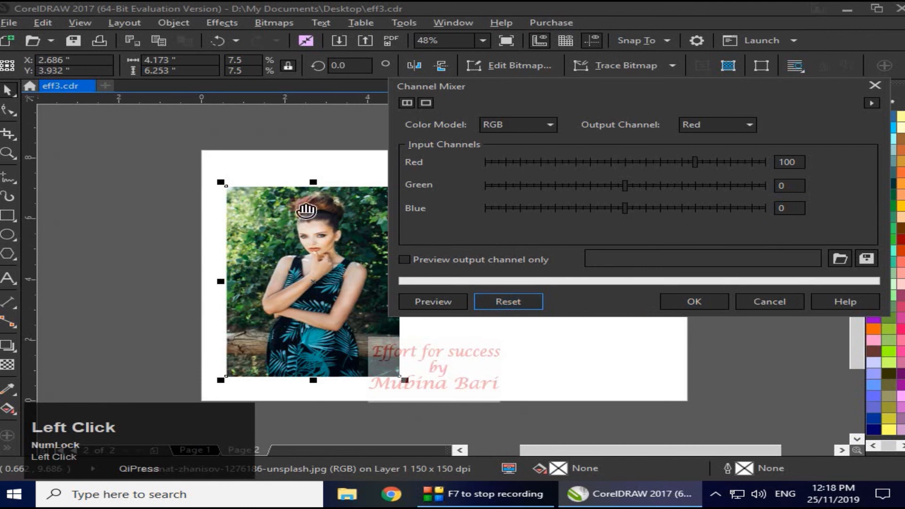
left_click(874, 86)
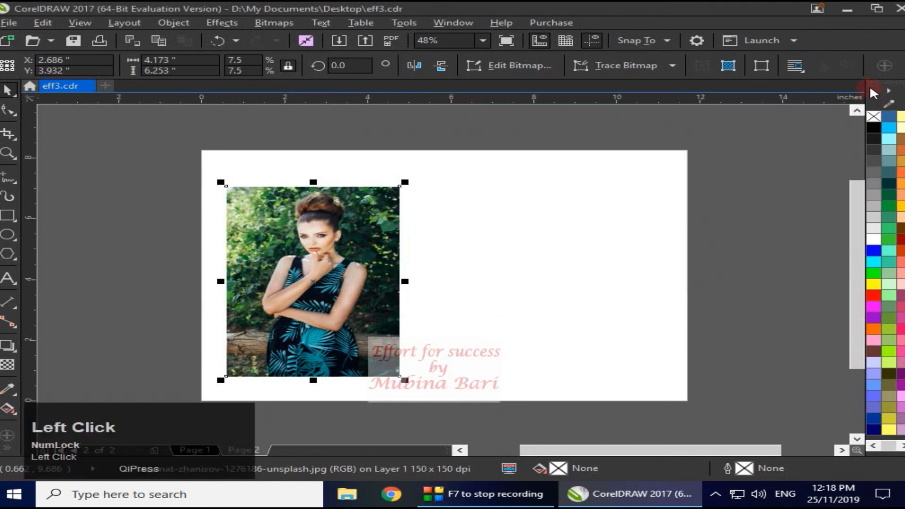